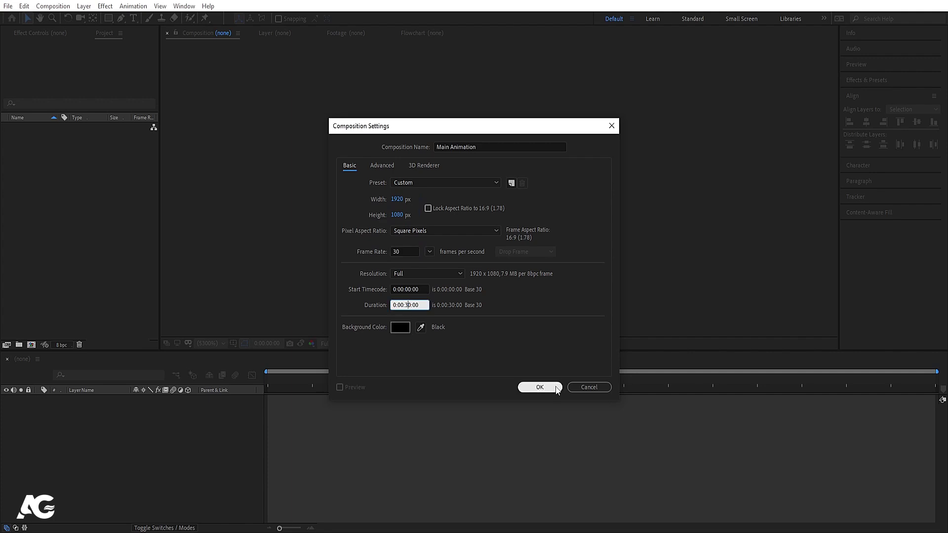
Create the 1920 x 1080 Main Animation composition at 30 fps for 30 seconds and show its title/action safe guides
left_click(540, 387)
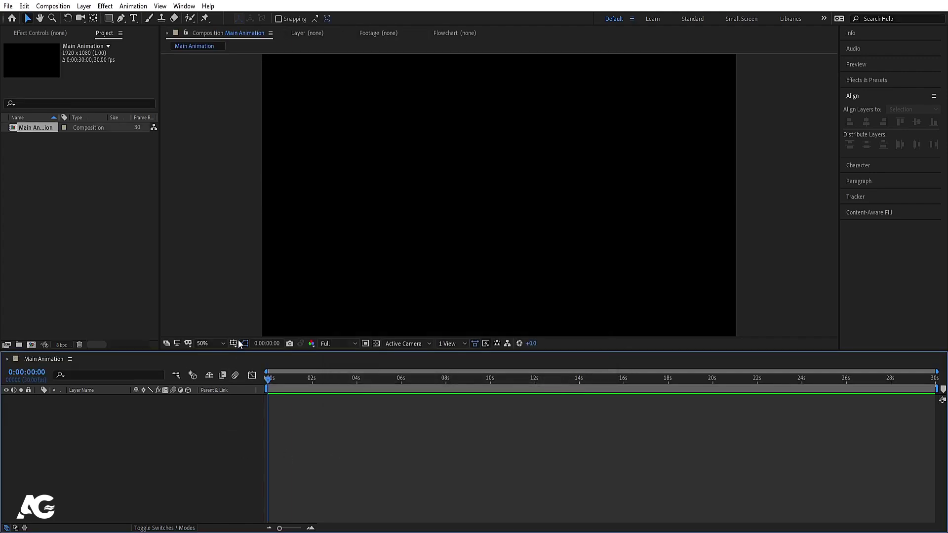
left_click(238, 344)
left_click(258, 356)
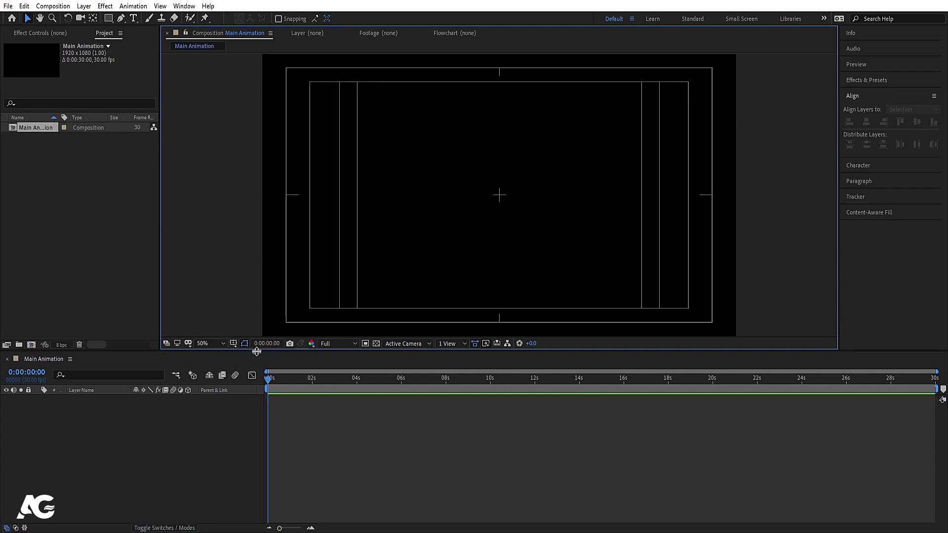
Add a text layer in the composition reading "MOTION" with "GRAPHICS" on a second line
left_click(137, 19)
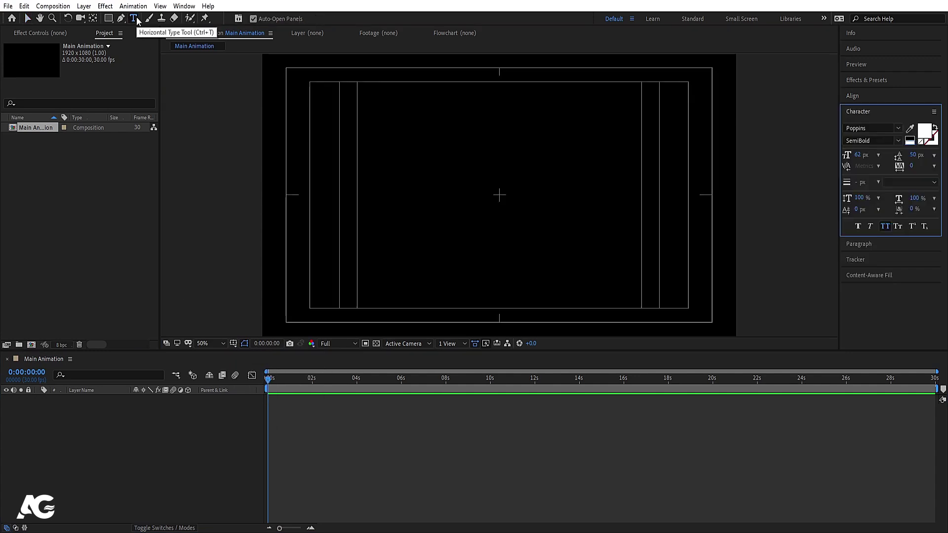
left_click(433, 156)
type("MOTION")
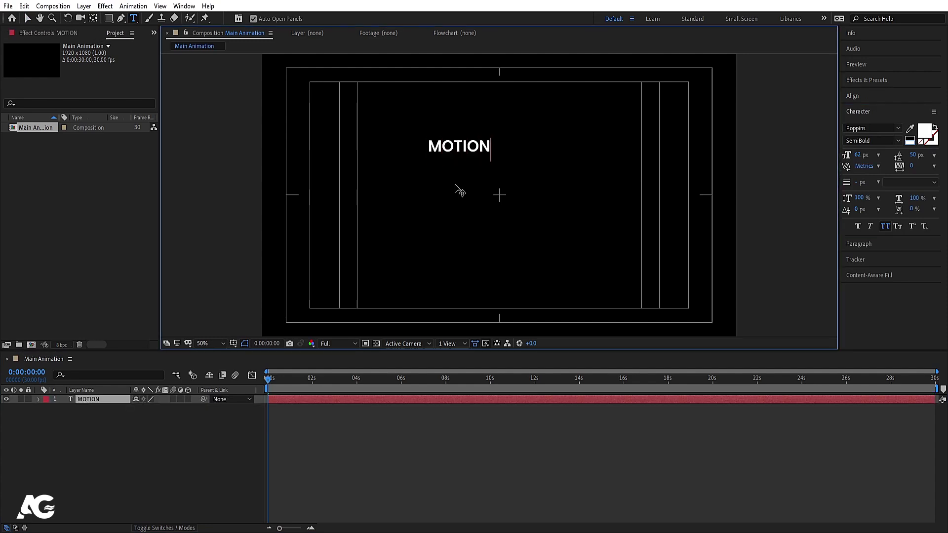
key("Return")
type("GRAPHICS")
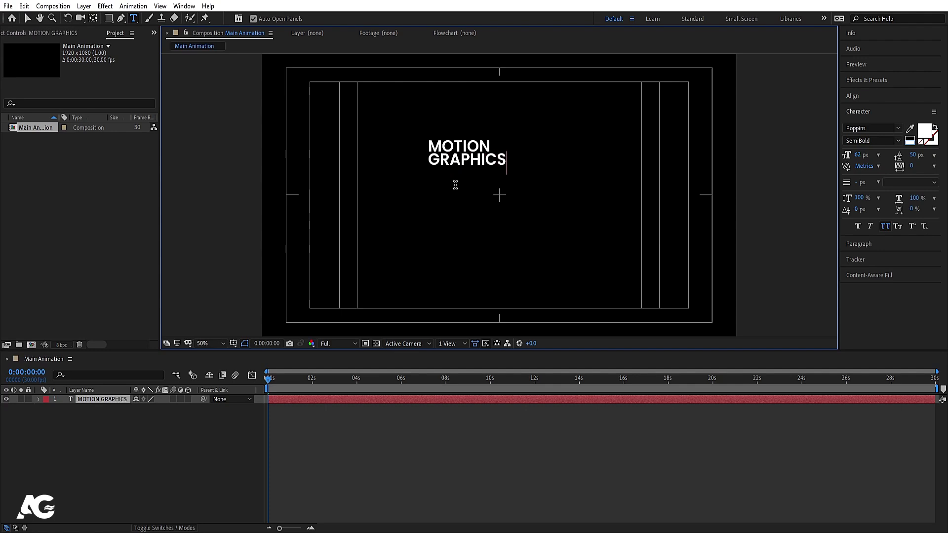
Set the font size of the word MOTION to 78 px so it matches the width of GRAPHICS
double_click(456, 144)
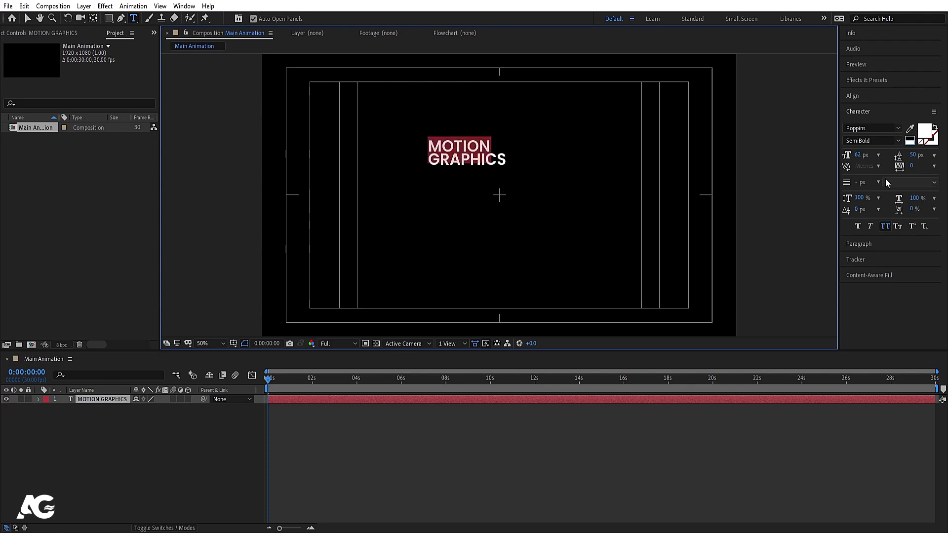
left_click_drag(861, 156, 869, 155)
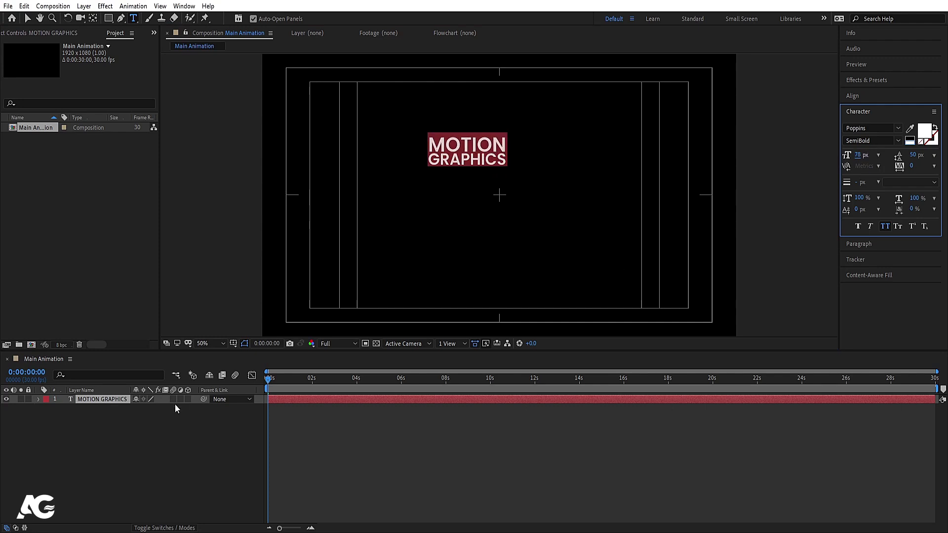
left_click(162, 414)
Center the text layer's anchor point on the text and align the layer to the composition's horizontal and vertical center
left_click(109, 401)
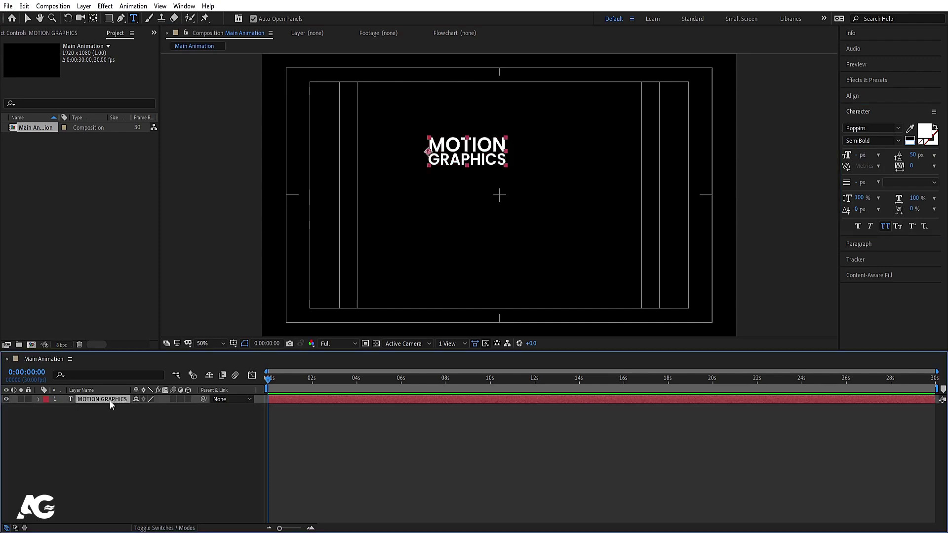
key("ctrl+alt+Home")
left_click(869, 98)
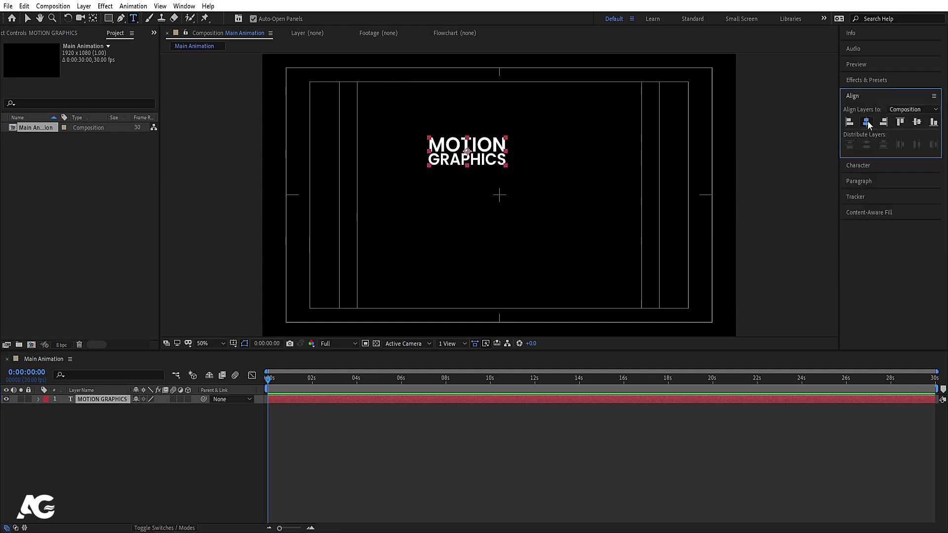
left_click(868, 122)
left_click(918, 122)
Scale the MOTION GRAPHICS text layer to 265%
left_click(111, 393)
key("s")
left_click_drag(144, 413, 198, 408)
Put the anchor point at the text's bottom center on the composition center, and make the layer 3D with its rotation properties shown
key("y")
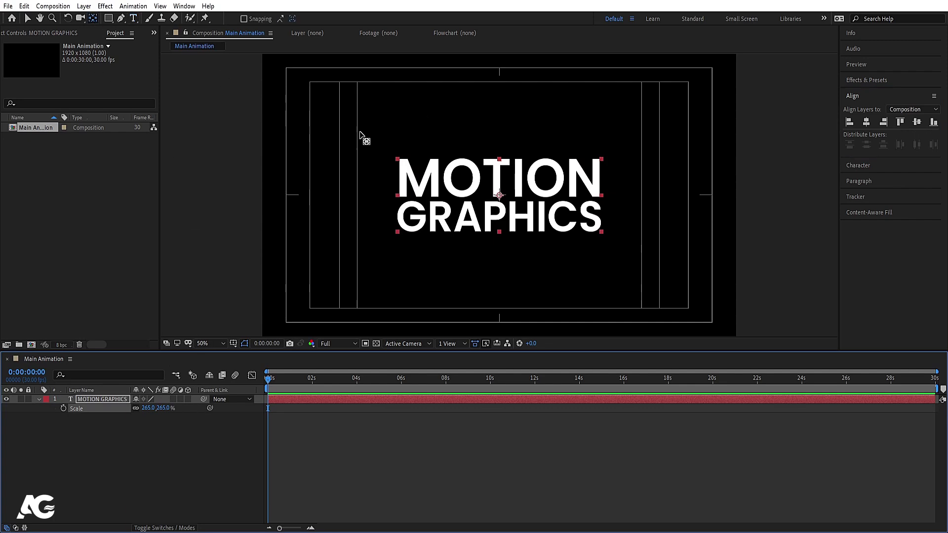
left_click_drag(500, 196, 521, 186)
key("v")
left_click(188, 400)
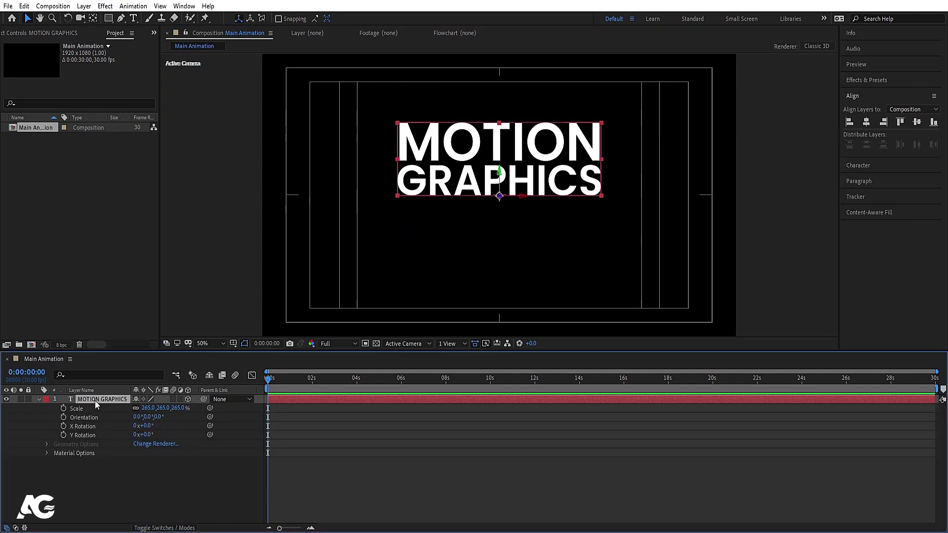
key("r")
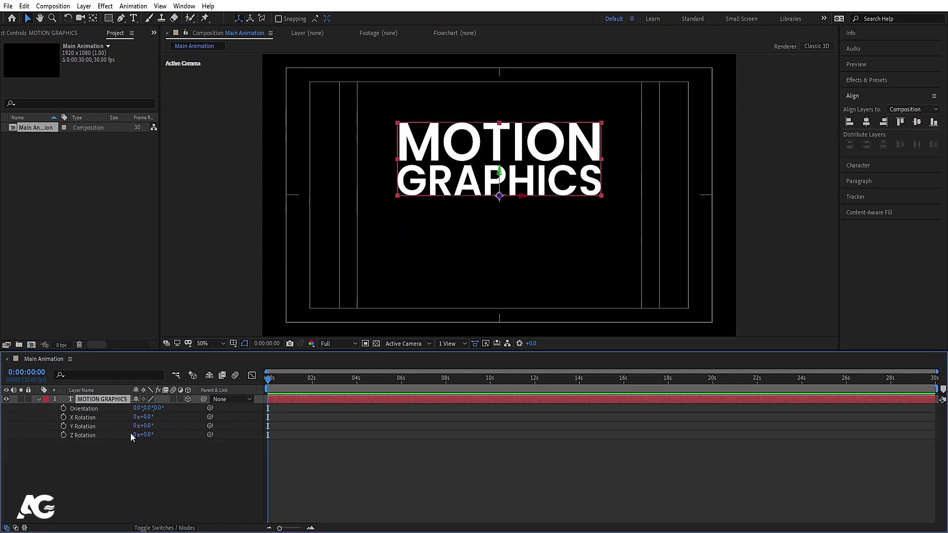
Try out the text layer's Y and X rotation and undo the changes
left_click_drag(147, 427, 123, 417)
key("ctrl+z")
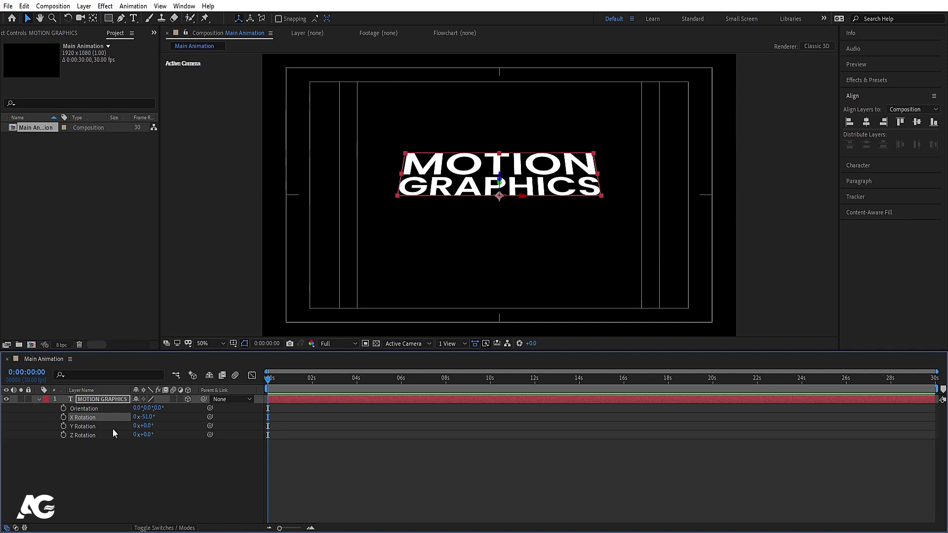
key("ctrl+z")
Keyframe the text's X Rotation from 0 at the start to -1 full revolution at 0:00:04:00 and preview it
left_click(63, 417)
left_click(357, 379)
key("=")
key("=")
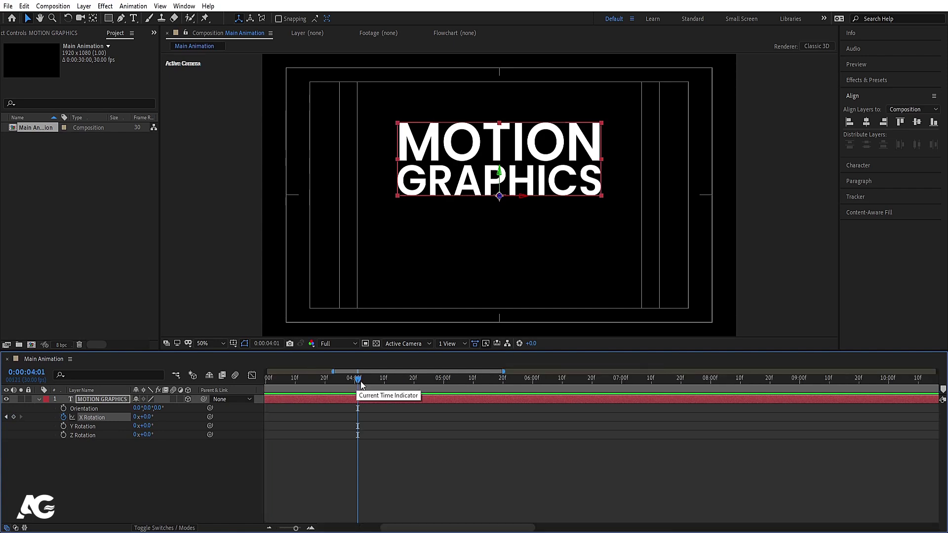
left_click_drag(358, 380, 354, 381)
left_click(137, 417)
type("-1")
key("Return")
key("Home")
key("space")
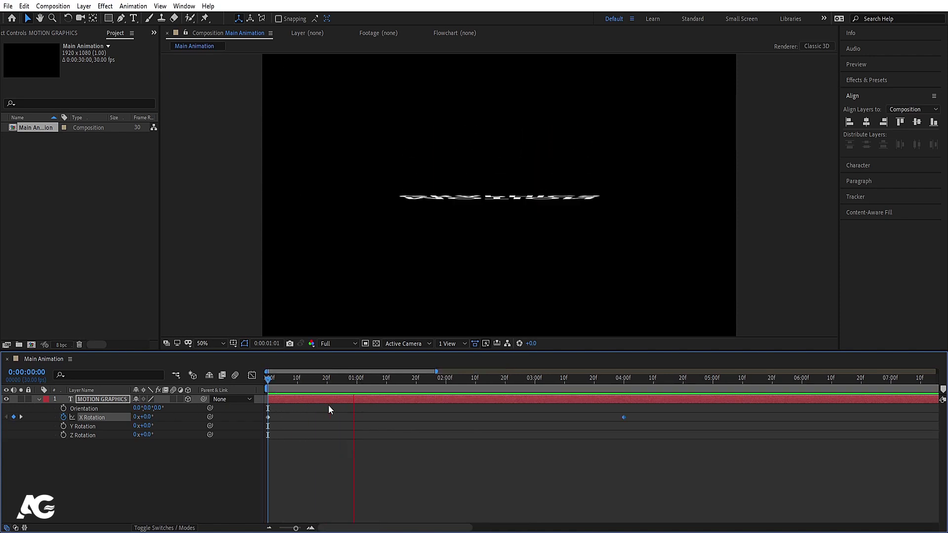
key("space")
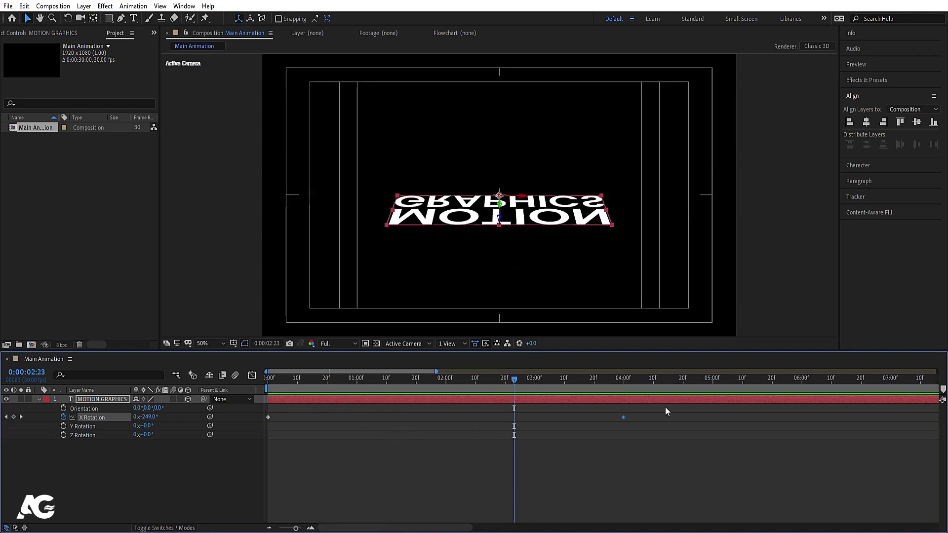
Move the second X Rotation keyframe to 0:00:03:00 and preview the spin from the start
left_click_drag(620, 418, 535, 425)
key("Home")
key("space")
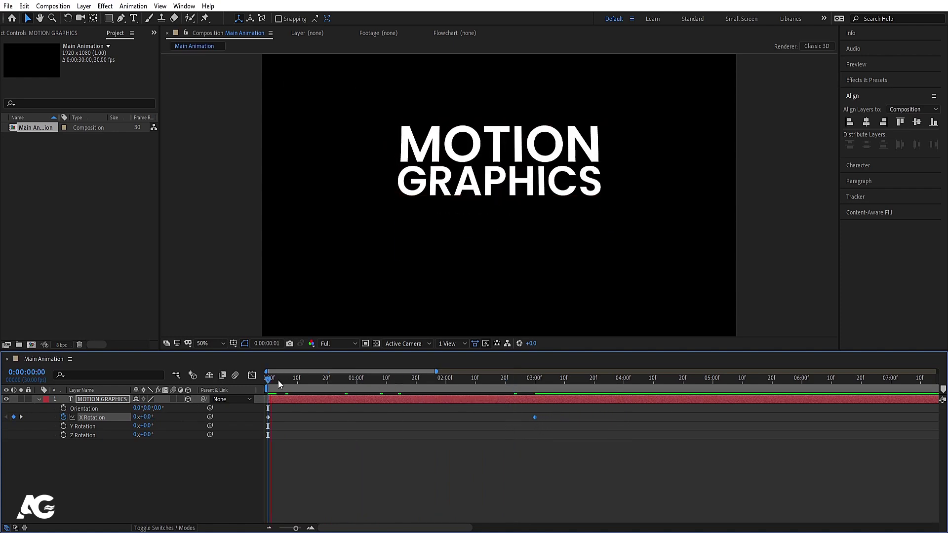
key("space")
Add the expression loopOut() to the text layer's X Rotation and preview the loop
left_click(72, 464)
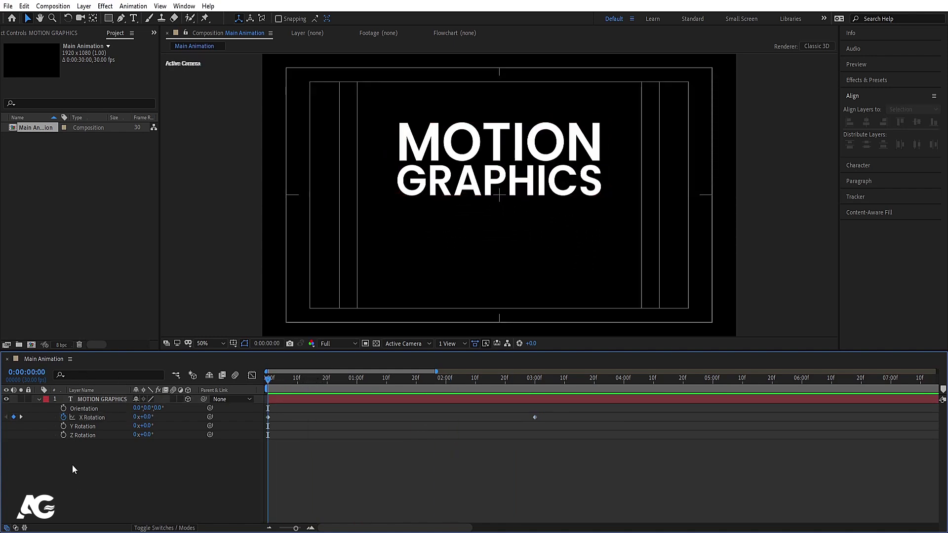
left_click(64, 418, "alt")
type("loop")
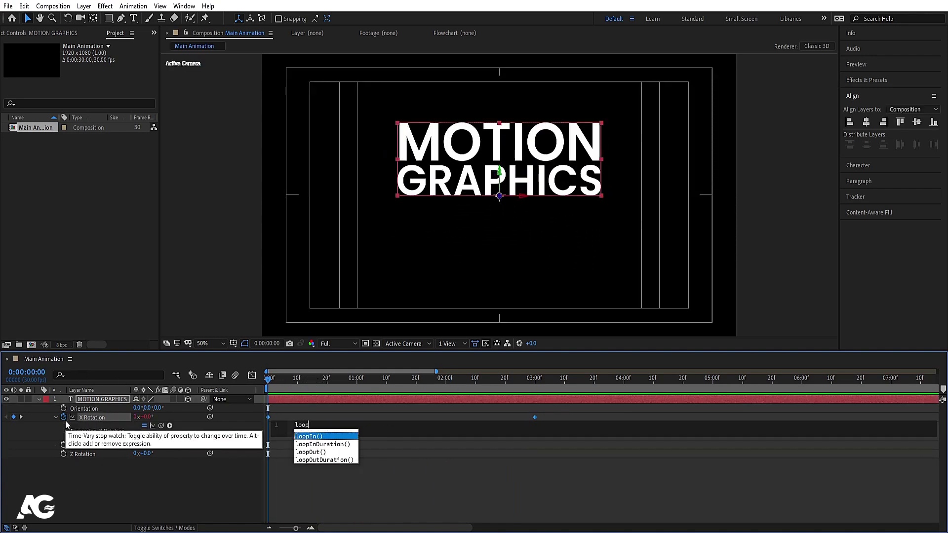
key("Down")
key("Down")
key("Return")
left_click(116, 476)
key("space")
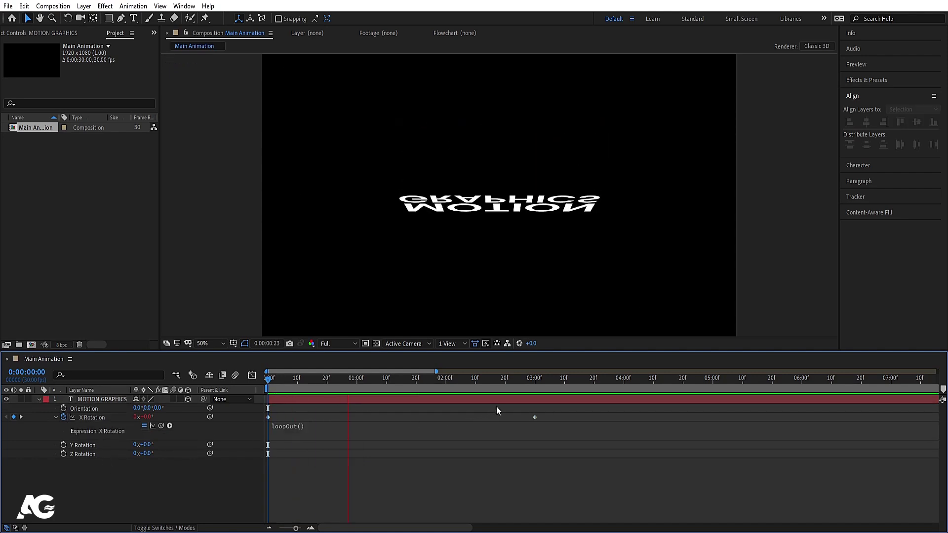
Move the second X Rotation keyframe to 0:00:02:00, preview the loop and return to the first frame
left_click_drag(535, 418, 446, 419)
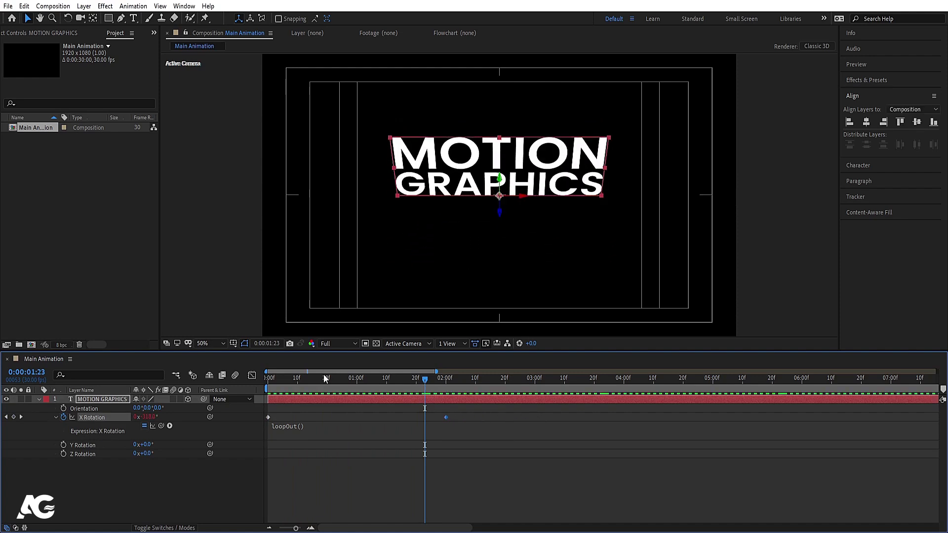
key("space")
key("space")
key("Home")
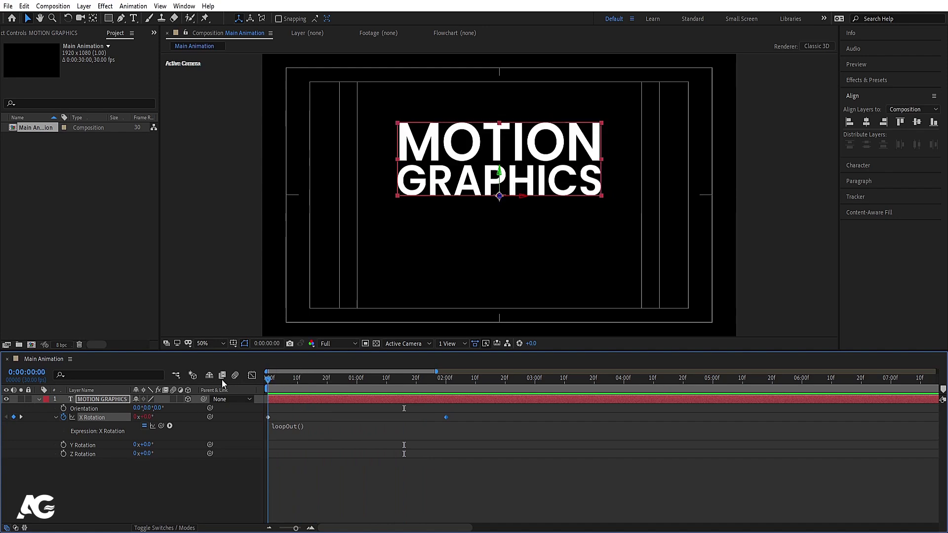
Show only the text layer's keyframed property, then duplicate the layer so the copy starts at 0:00:00:10
left_click(37, 399)
left_click(109, 429)
left_click(101, 400)
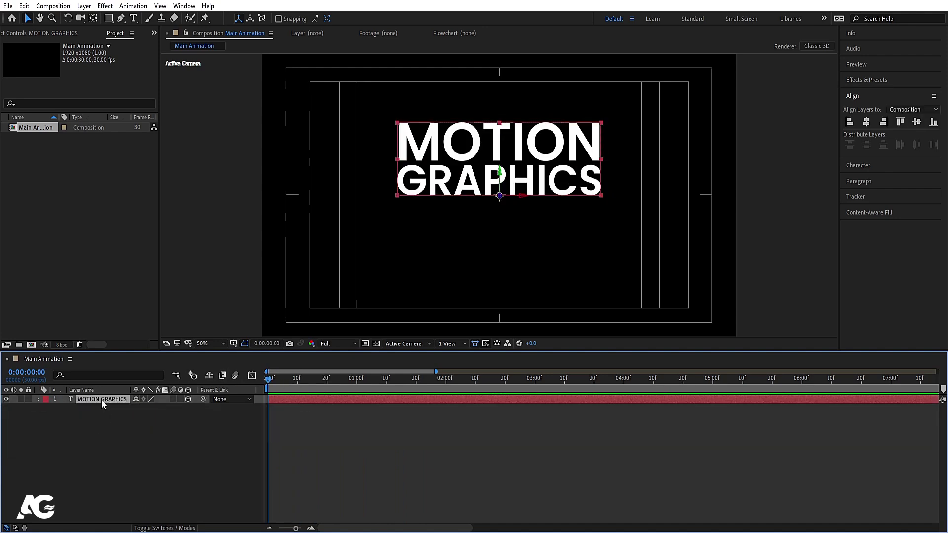
key("u")
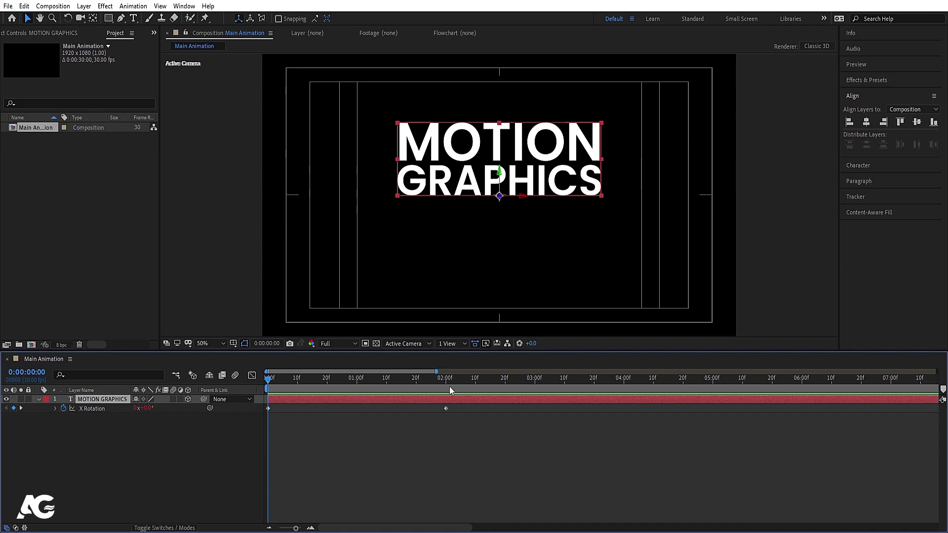
left_click_drag(300, 379, 297, 379)
key("ctrl+d")
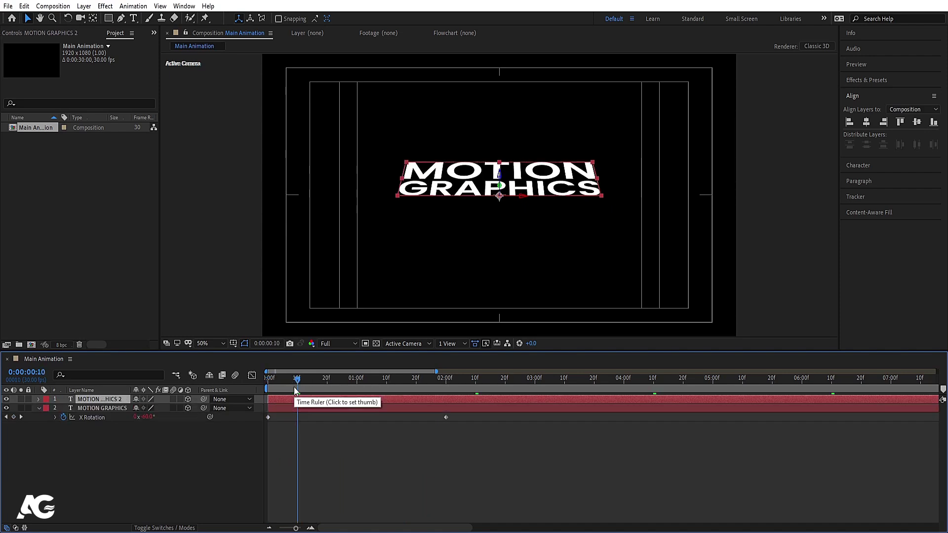
Duplicate the topmost text layer four more times, starting the copies at 0:00:00:20, 0:00:01:00, 0:00:01:10 and 0:00:01:20
left_click(327, 380)
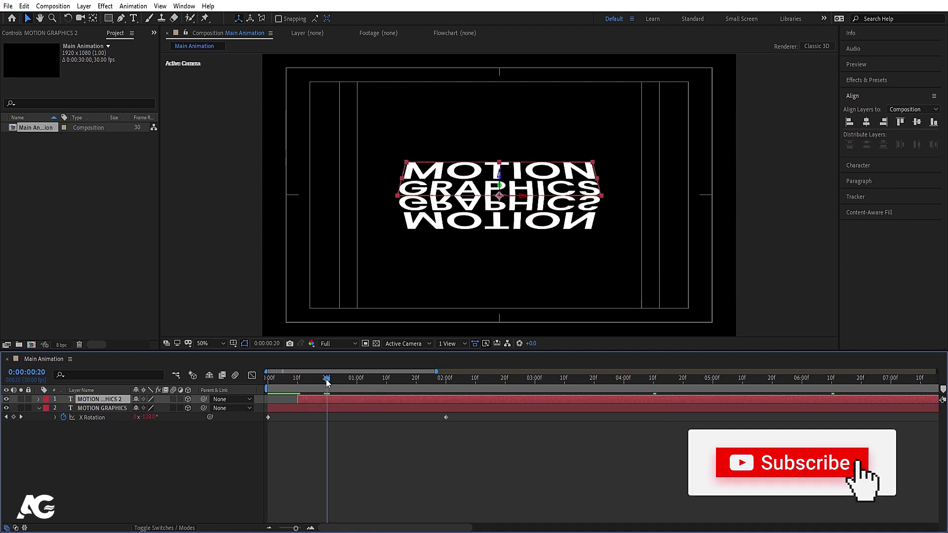
key("ctrl+d")
key("[")
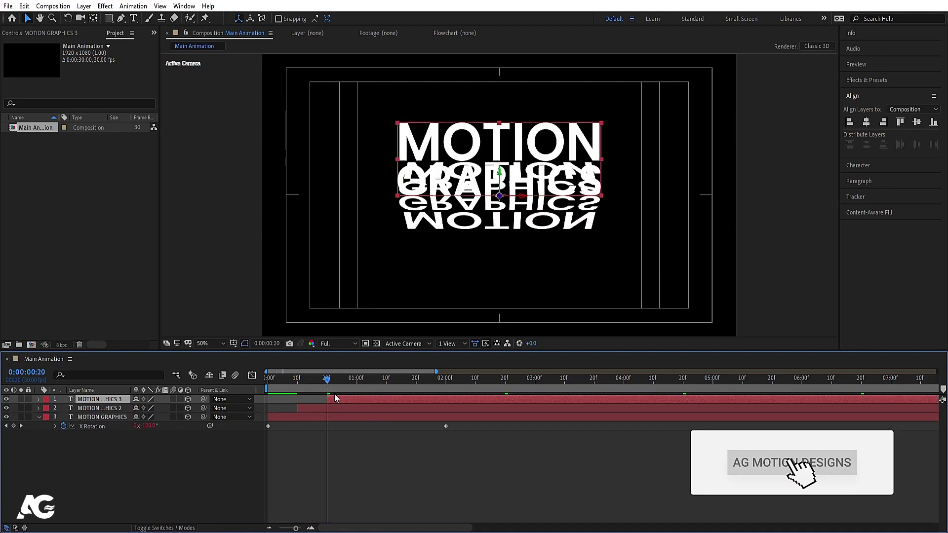
left_click(357, 380)
key("ctrl+d")
key("[")
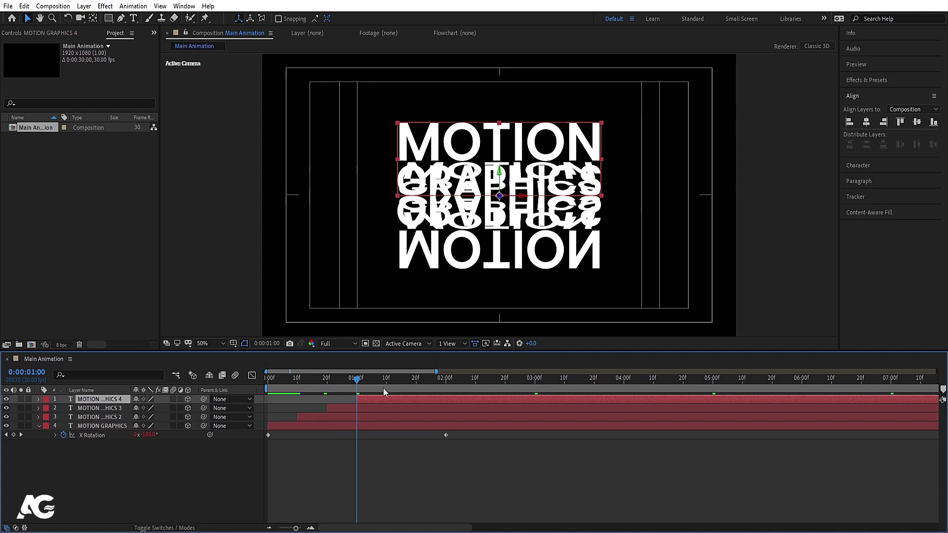
left_click(386, 379)
key("ctrl+d")
key("[")
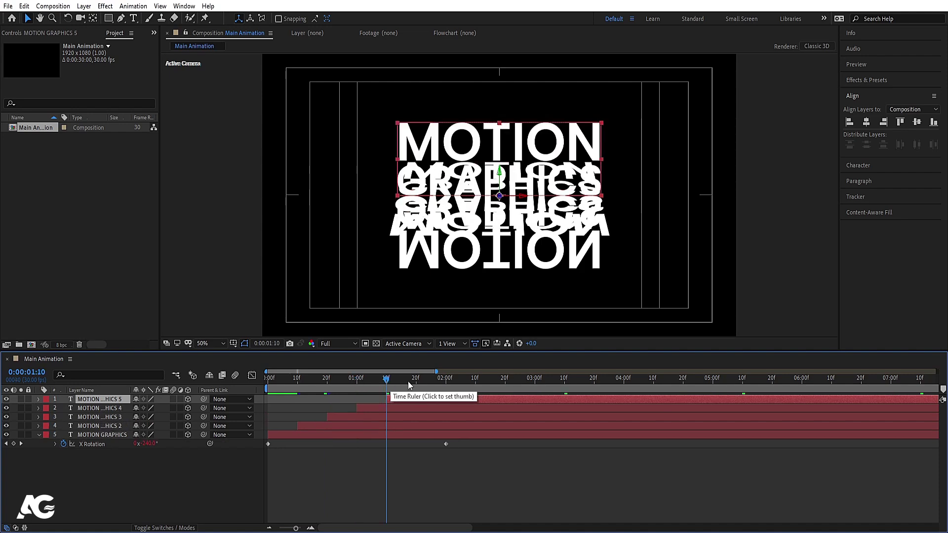
left_click(417, 379)
key("ctrl+d")
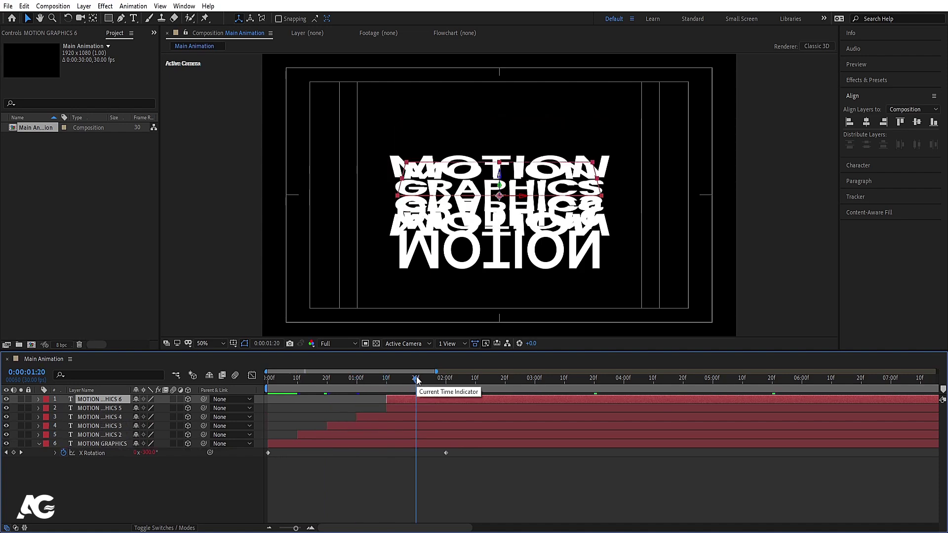
key("[")
Play back the staggered text rotation twice from 0:00:02:00
left_click(446, 379)
key("space")
key("space")
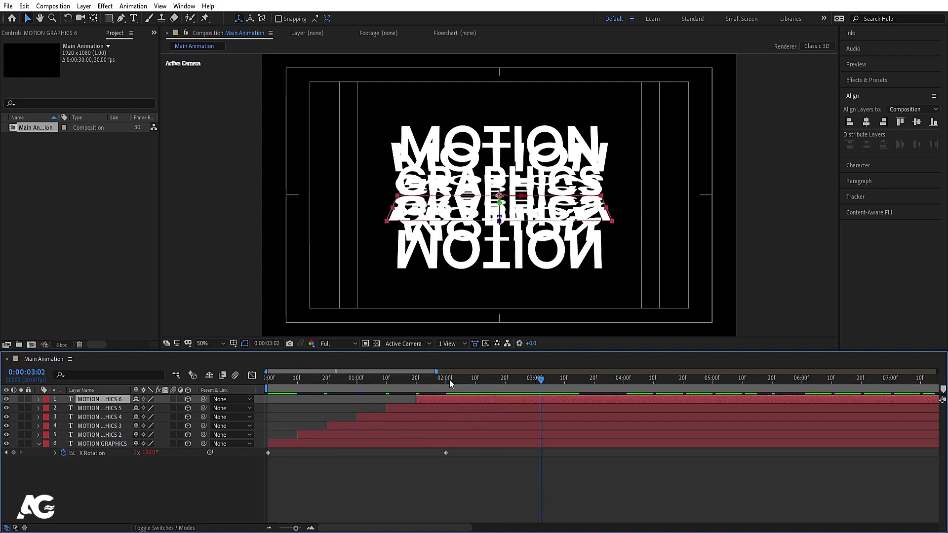
left_click(445, 380)
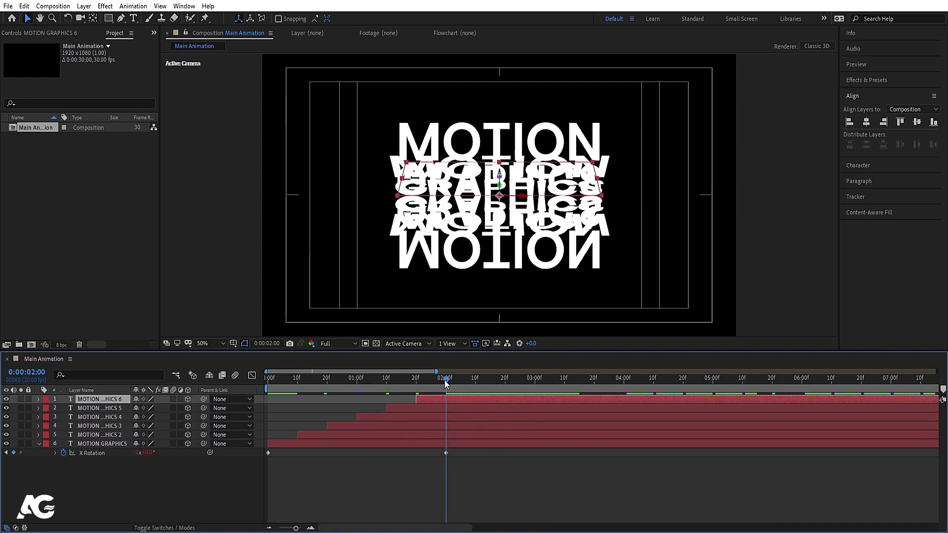
key("space")
key("space")
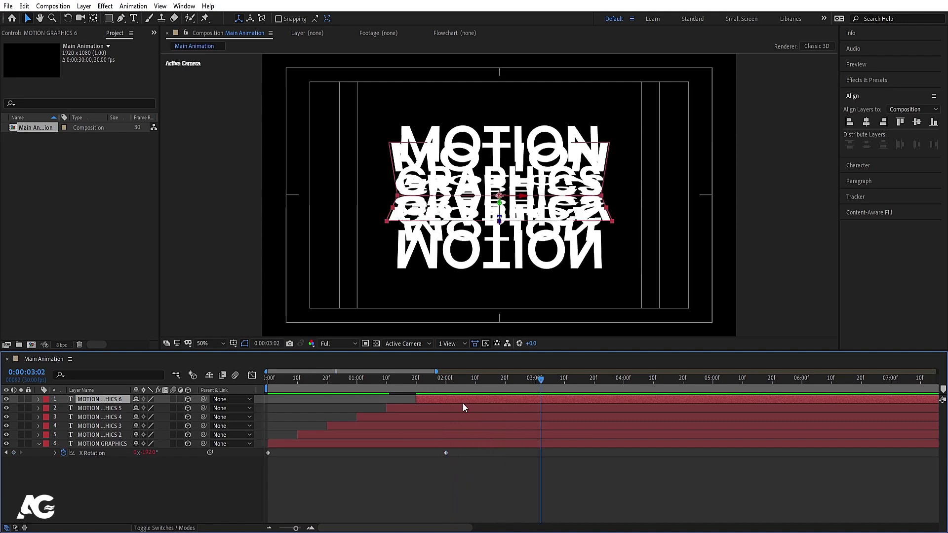
Trim the start of all six text layers to 0:00:02:00
left_click(444, 380)
left_click(446, 381)
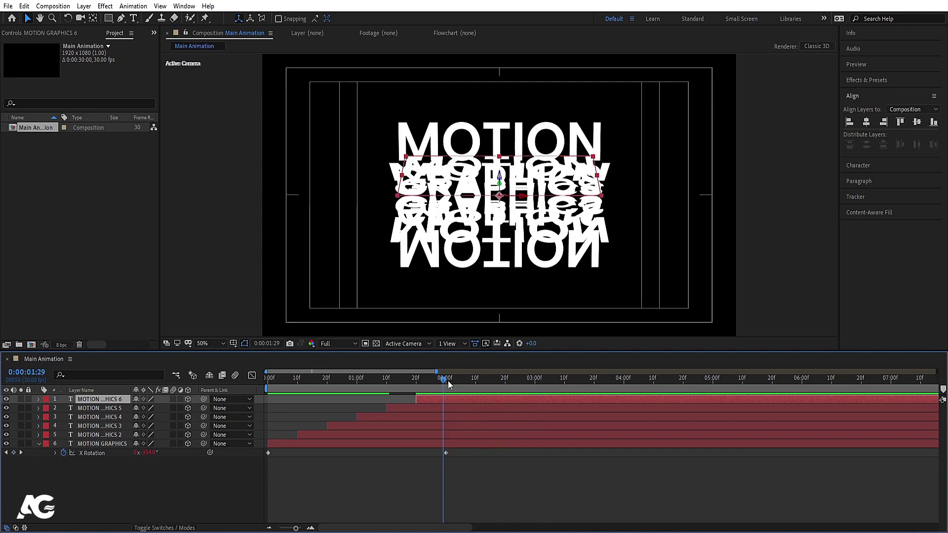
key("ctrl+a")
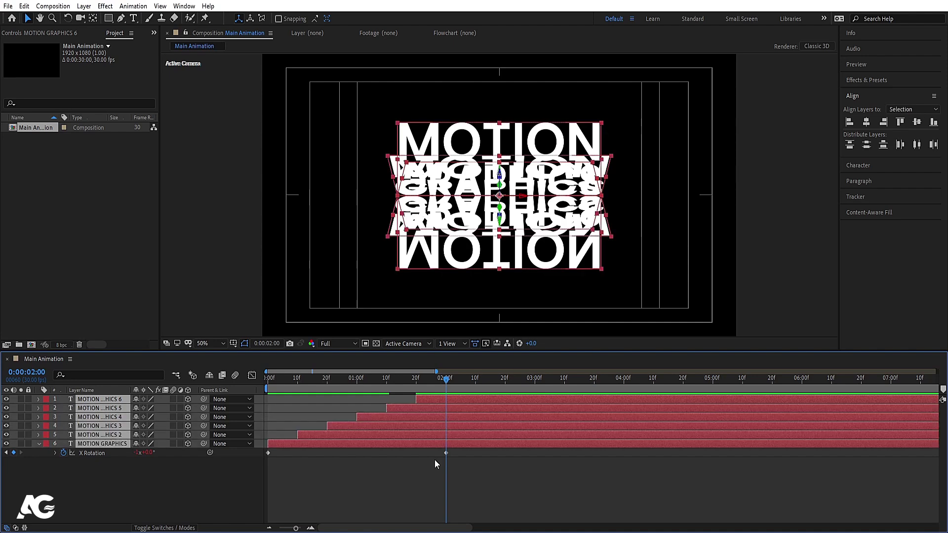
key("alt+bracketleft")
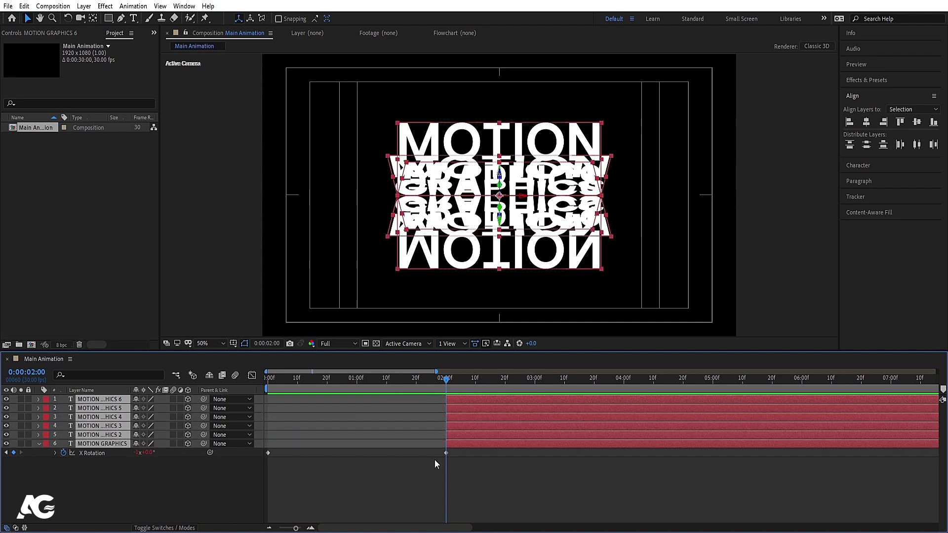
Shift all six trimmed text layers to start at 0:00:00:00 and collapse the revealed keyframe property
key("Home")
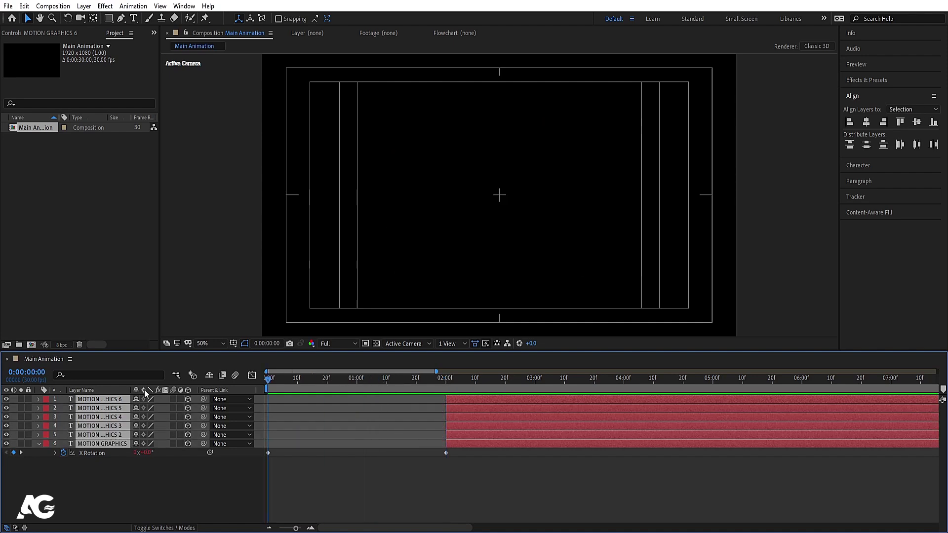
key("bracketleft")
key("minus")
key("minus")
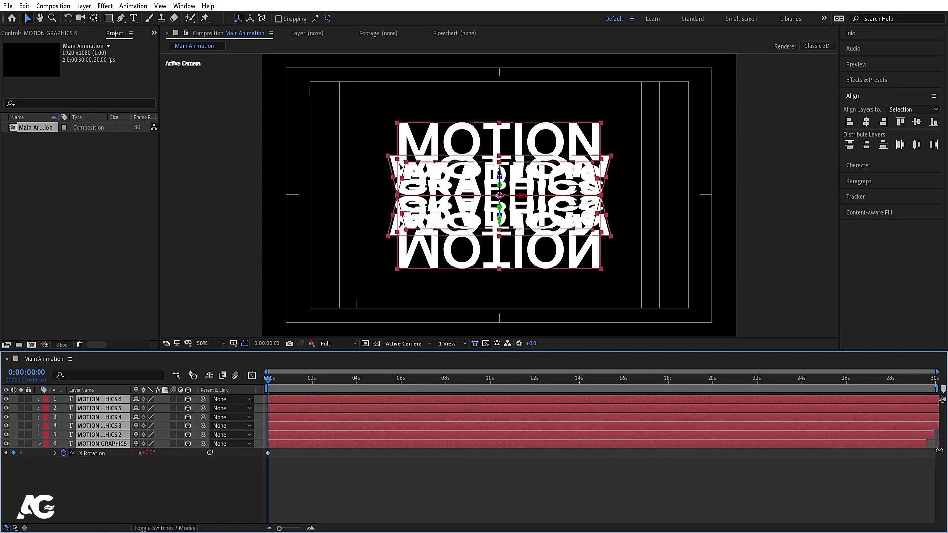
key("equal")
key("equal")
left_click(190, 492)
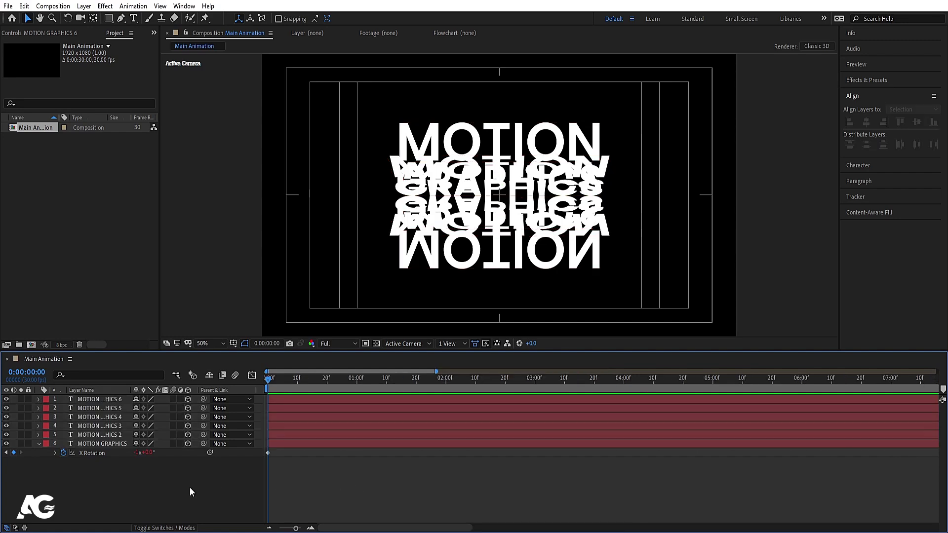
key("u")
key("u")
Add a point light with 100% intensity and place it just left of the text, level with its vertical centre
right_click(159, 480)
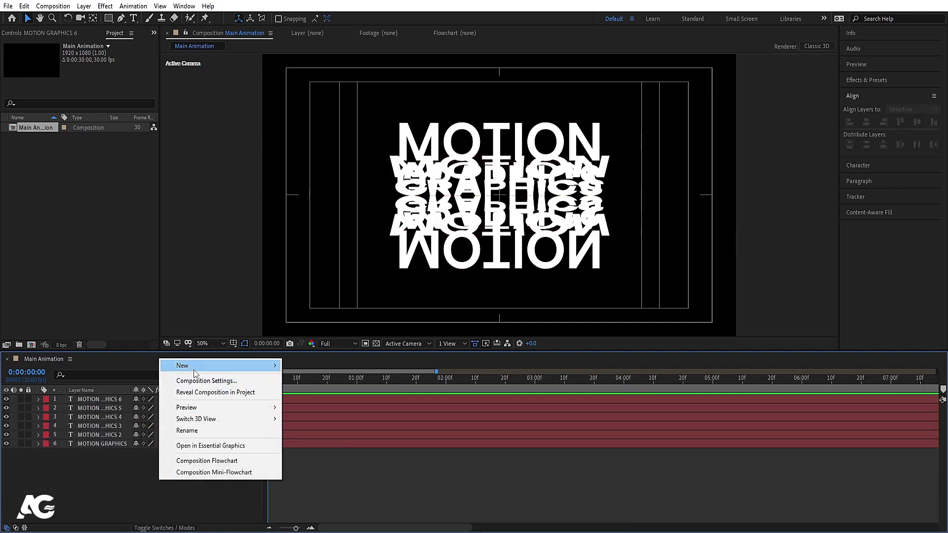
mouse_move(198, 366)
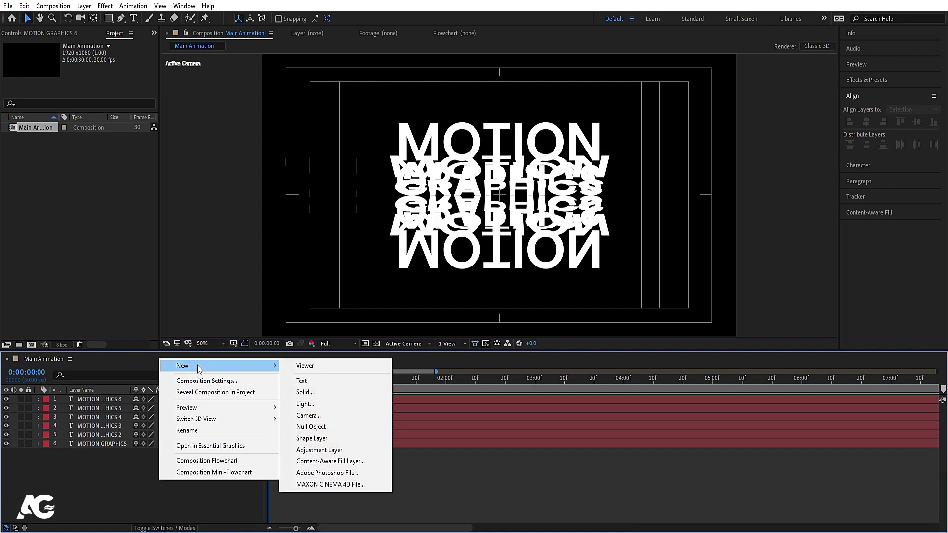
left_click(321, 404)
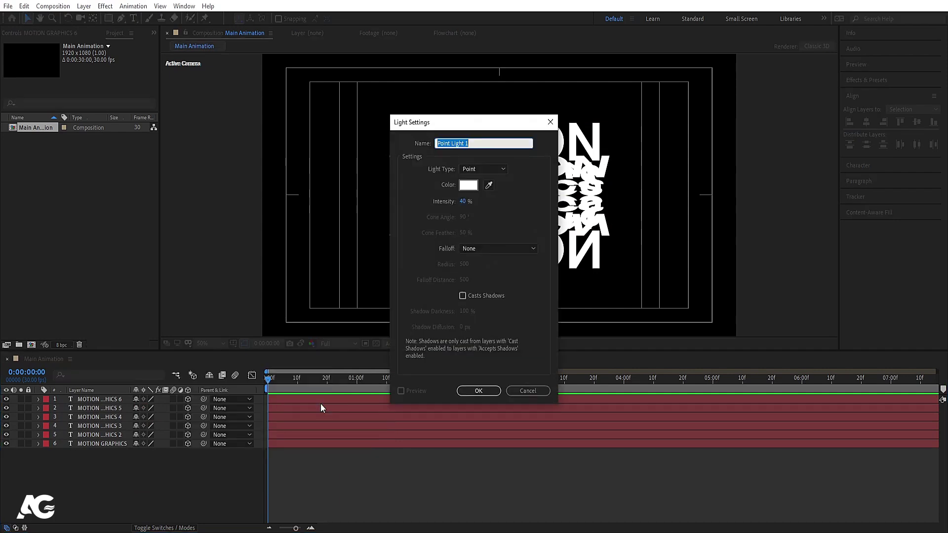
left_click(464, 202)
type("100")
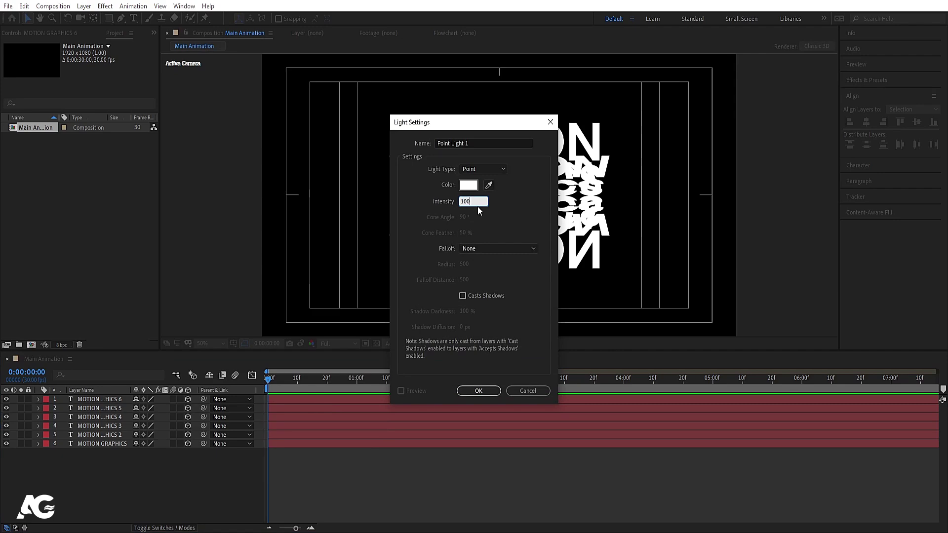
key("Return")
left_click_drag(552, 172, 403, 170)
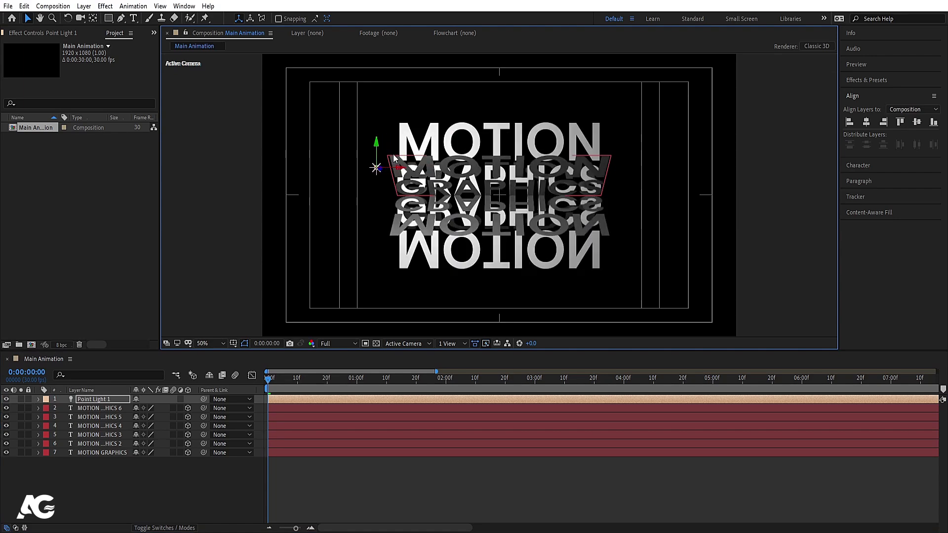
left_click_drag(378, 149, 378, 173)
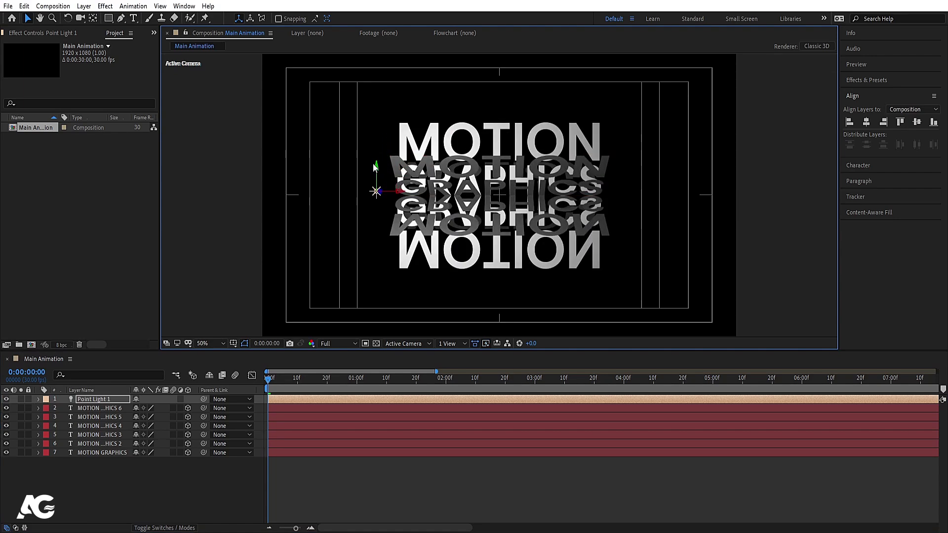
Bring the point light closer to the text in Top view, then readjust it just left of the text in Active Camera view
left_click(405, 343)
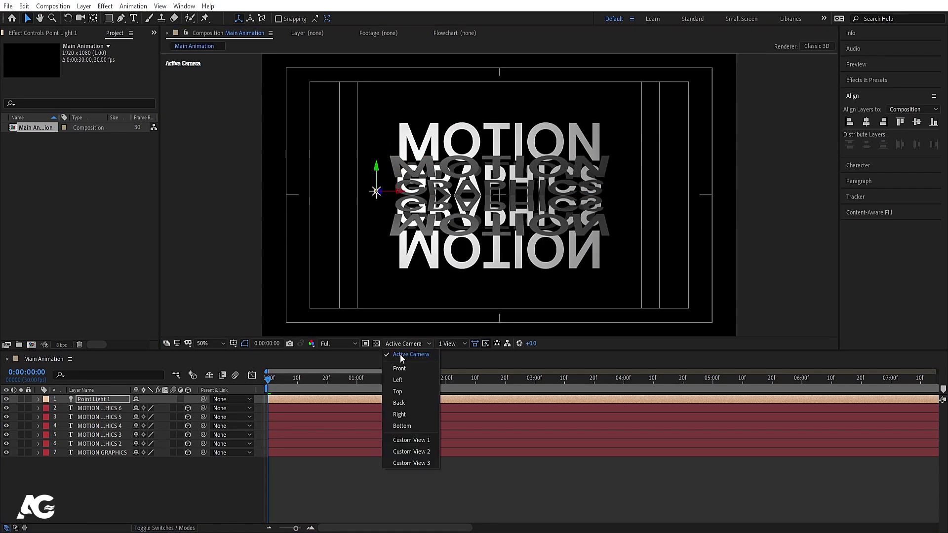
left_click(406, 395)
key("comma")
key("comma")
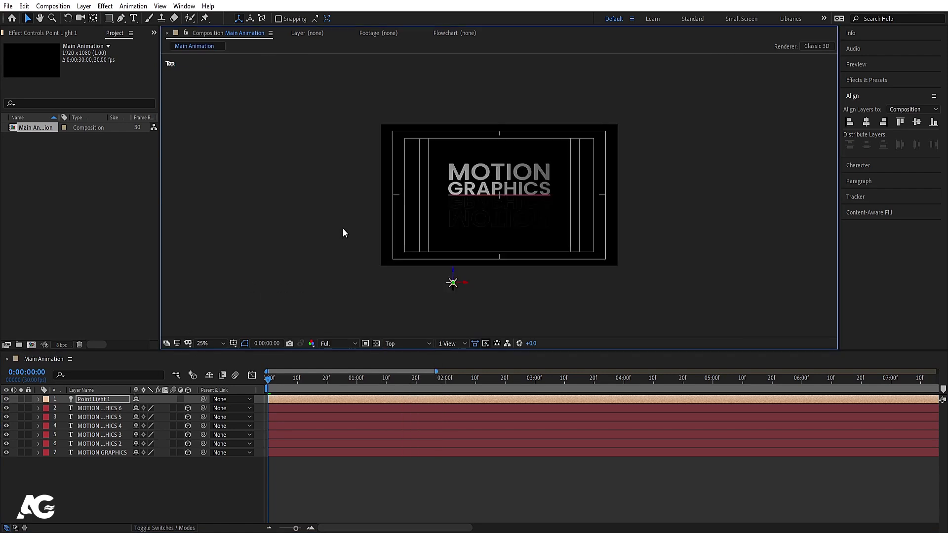
left_click_drag(454, 273, 453, 219)
left_click(425, 346)
left_click(411, 354)
key("period")
key("period")
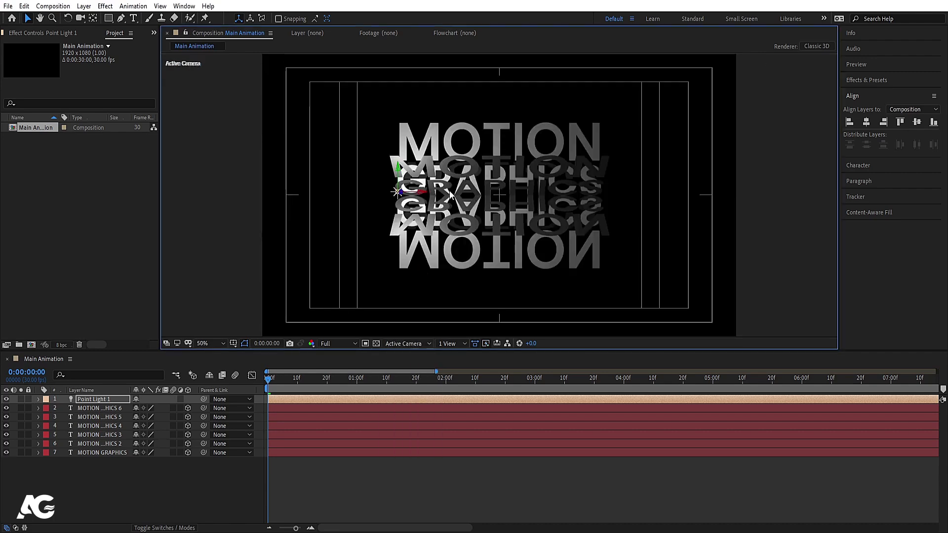
left_click_drag(420, 192, 403, 196)
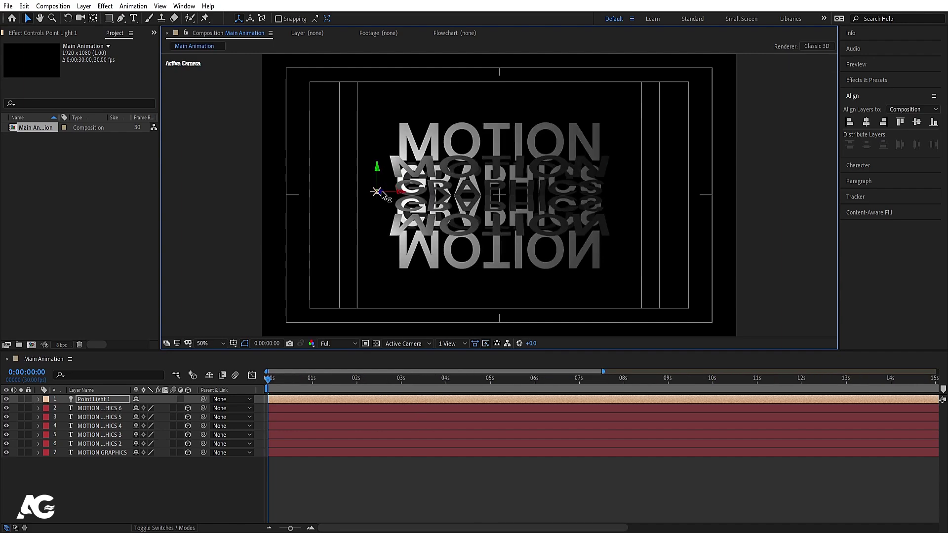
left_click_drag(380, 192, 373, 213)
Duplicate the point light and move the copy horizontally to just right of the text
left_click(99, 399)
key("ctrl+d")
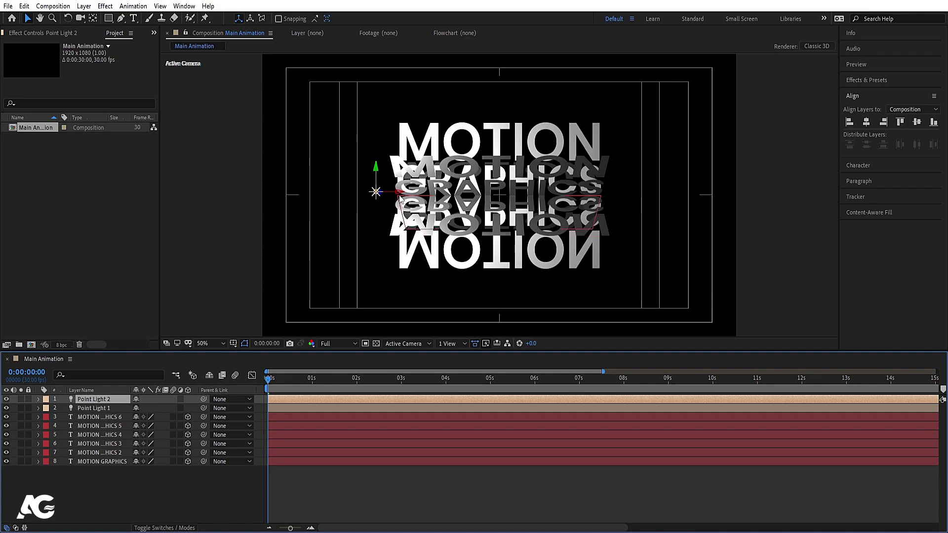
left_click_drag(399, 196, 626, 193)
Play back the text animation with both lights and return to the first frame
key("space")
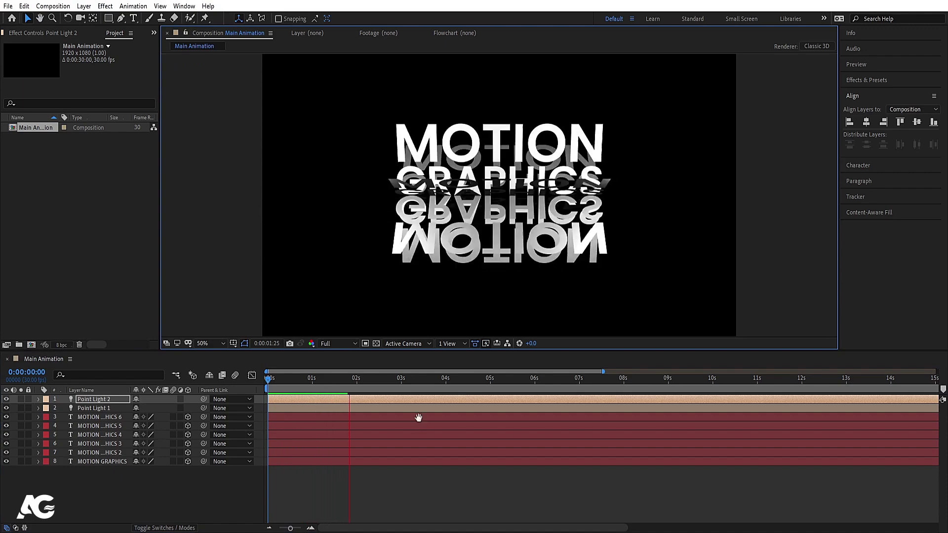
key("space")
key("space")
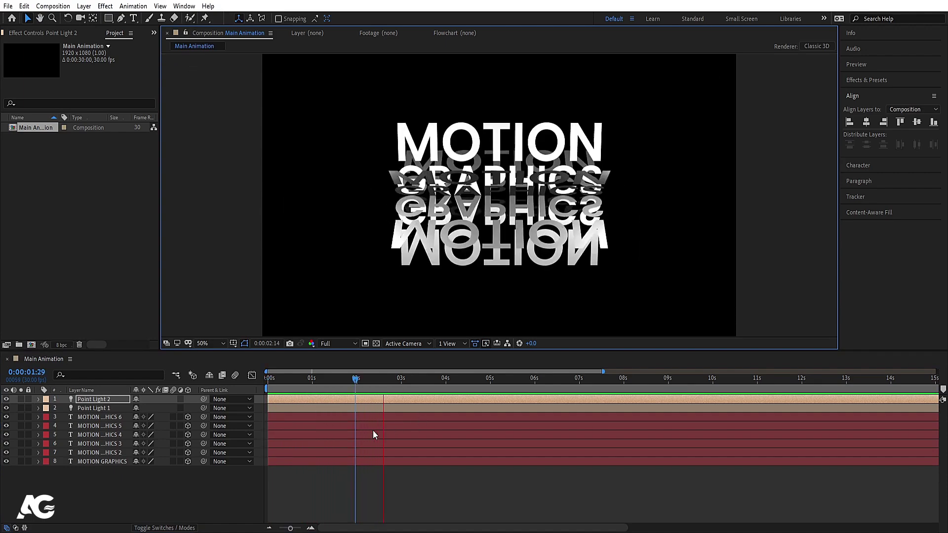
key("space")
left_click(269, 377)
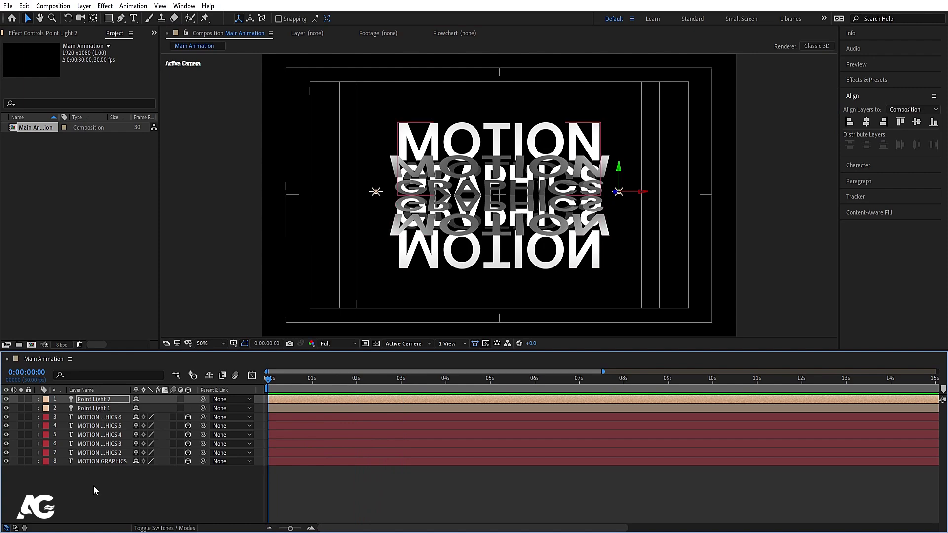
Create a two-node camera with a 130° angle of view
right_click(95, 490)
mouse_move(126, 374)
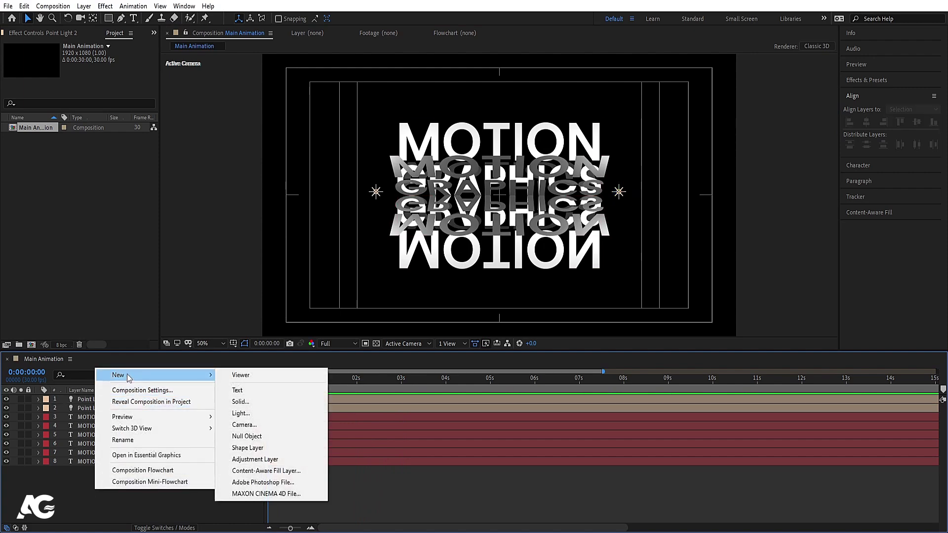
left_click(250, 427)
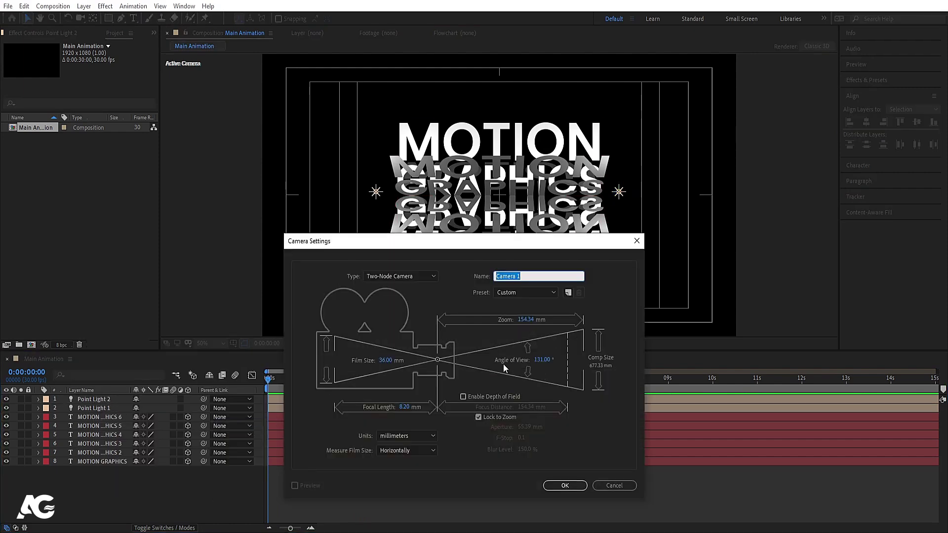
left_click(538, 360)
type("130")
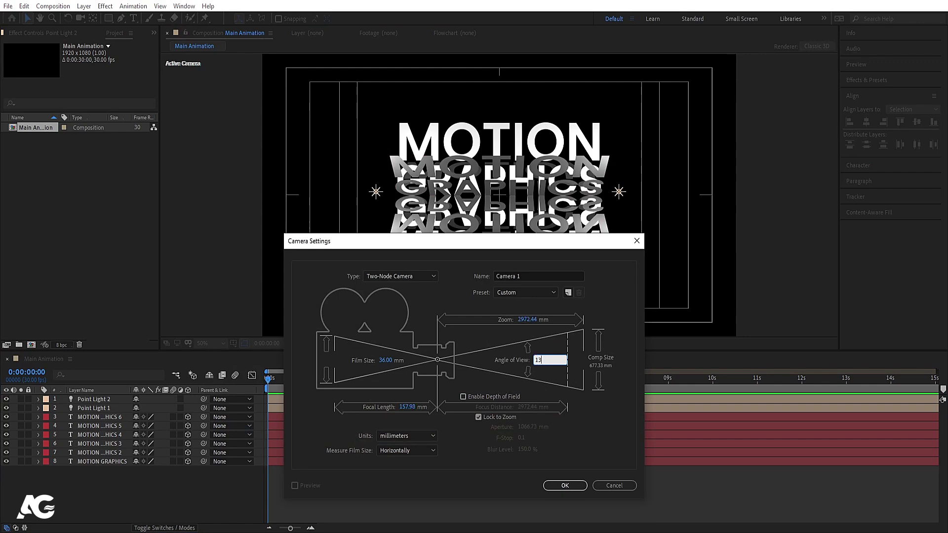
left_click(565, 486)
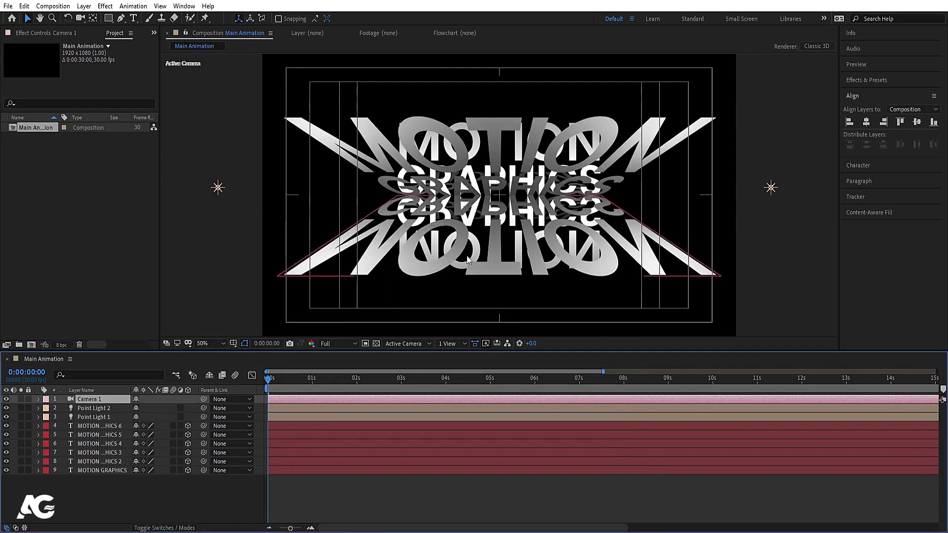
Pull the camera back from the text until it fits well inside the frame, and preview the animation
key("c")
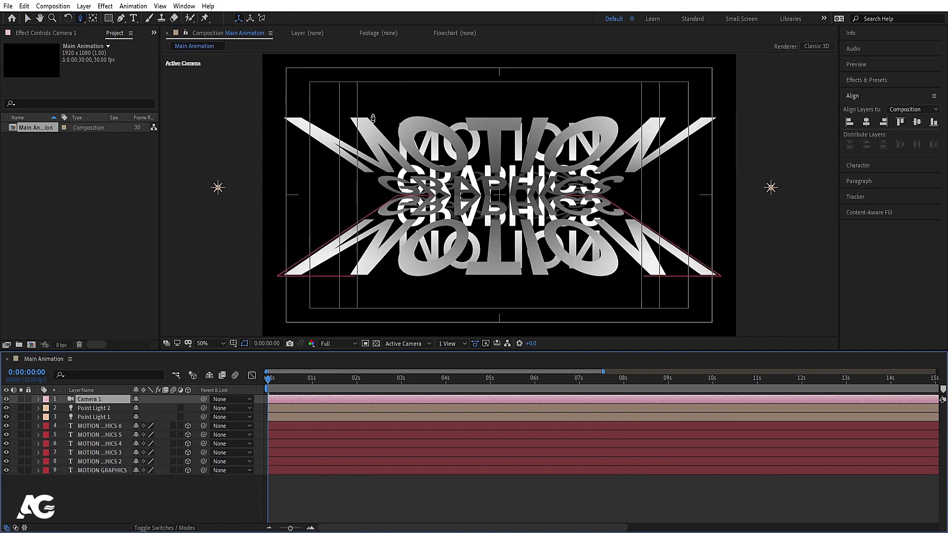
left_click_drag(499, 202, 498, 213)
key("space")
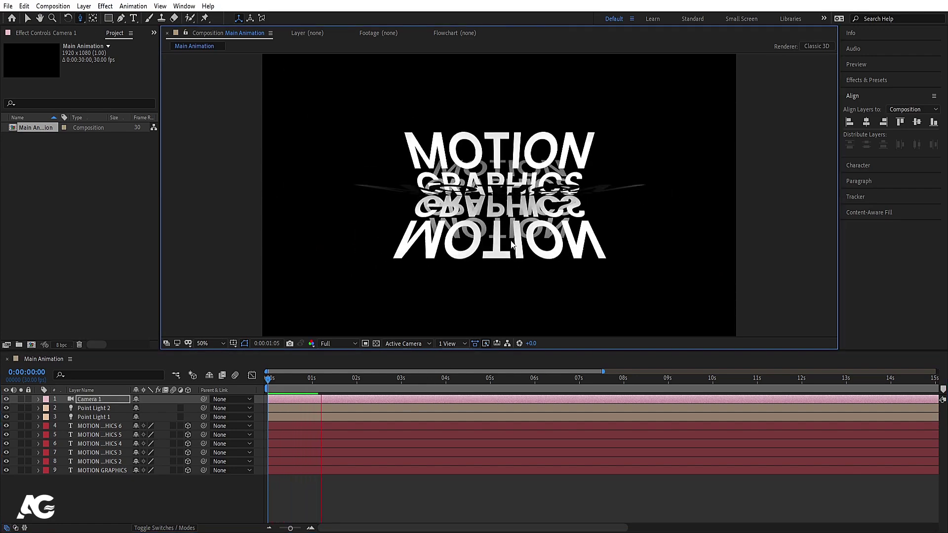
key("space")
Add a null object and parent Camera 1 to it
left_click(134, 495)
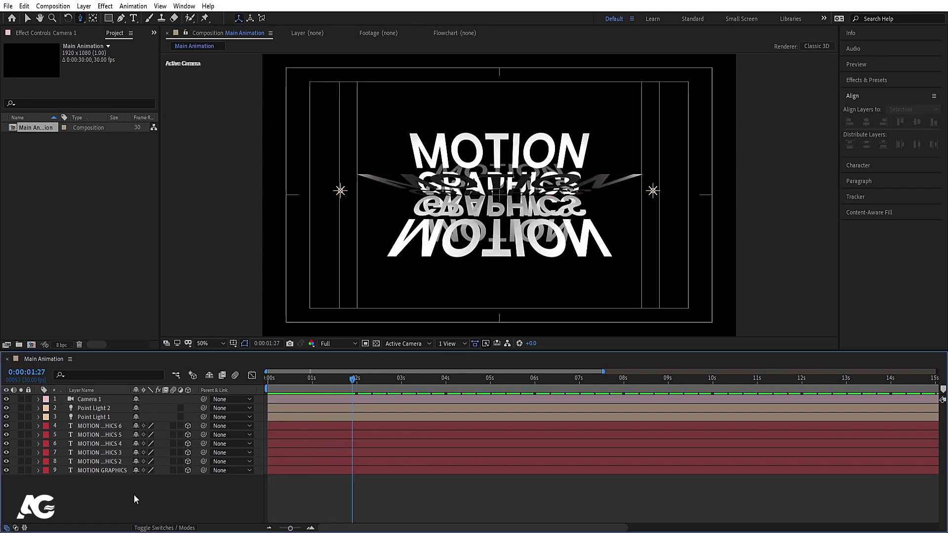
right_click(134, 496)
mouse_move(198, 380)
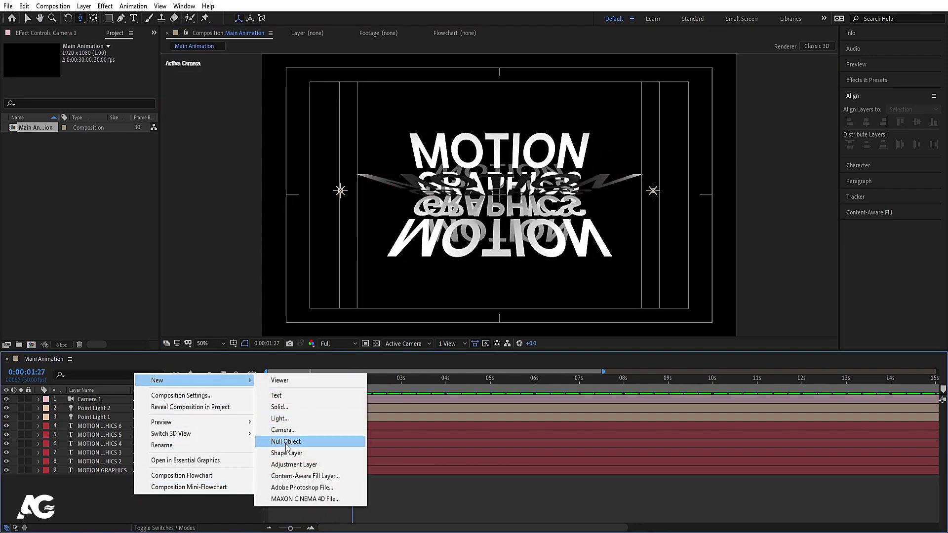
left_click(281, 442)
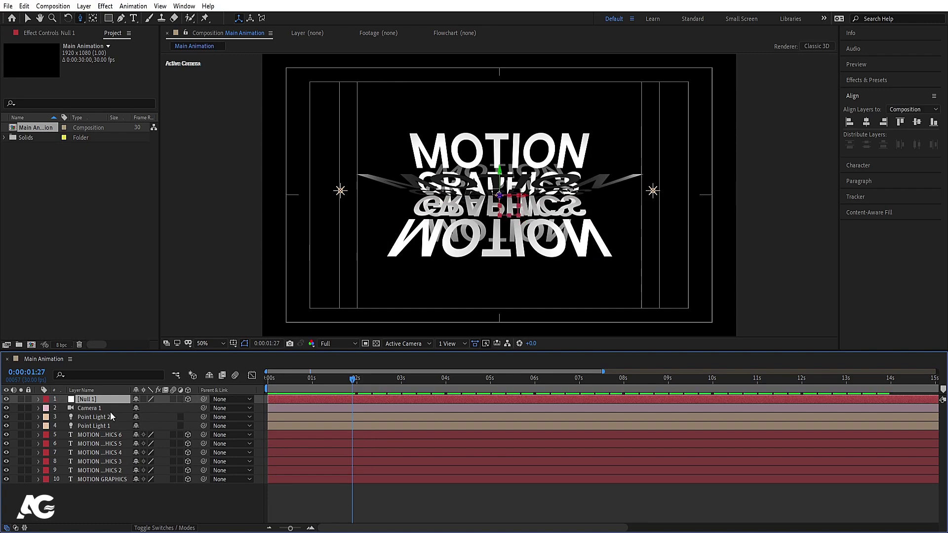
left_click(130, 408)
left_click_drag(203, 408, 89, 401)
Keyframe the null's rotation at 0:00:00:00 with X Rotation 5°, Y Rotation -16° and Z Rotation 8°
left_click(89, 401)
key("Home")
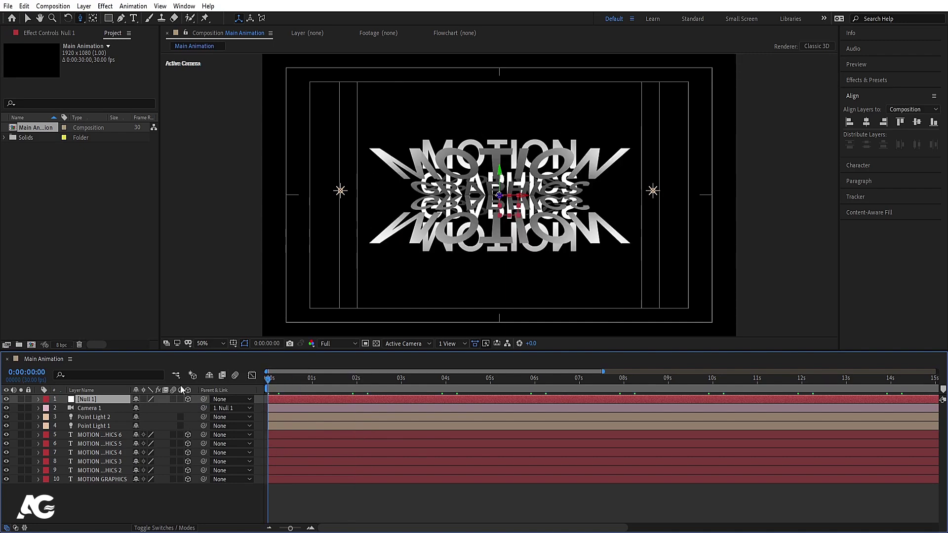
key("r")
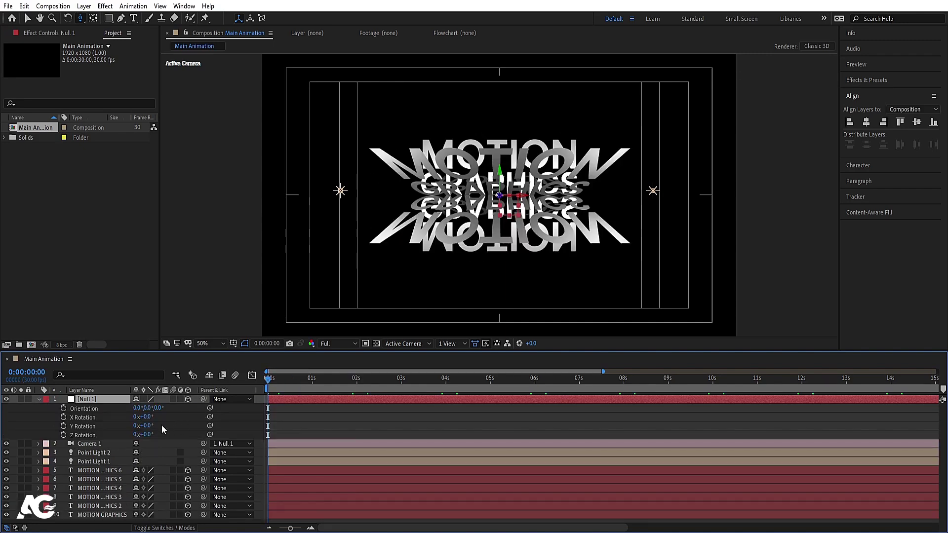
mouse_move(147, 431)
left_mouse_down()
mouse_move(139, 429)
mouse_move(153, 434)
mouse_move(152, 417)
left_mouse_up()
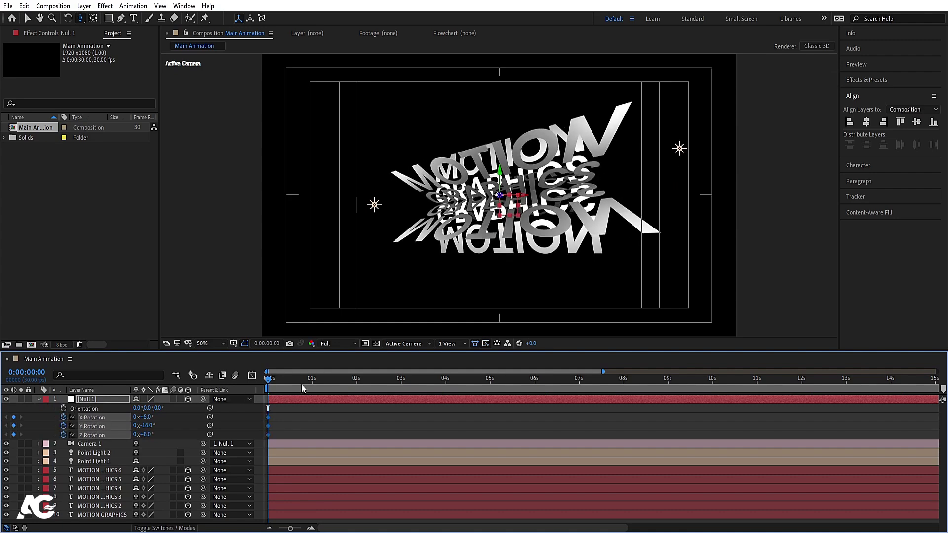
Keyframe the null's rotation at 0:00:01:00 with X Rotation -5° and Y Rotation 16°, and change its Z Rotation there too
left_click(312, 379)
left_click(166, 429)
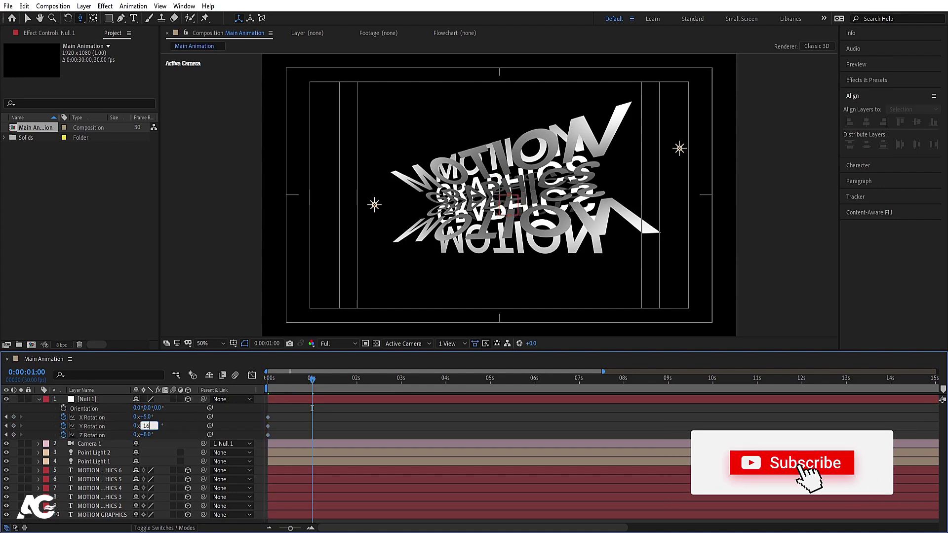
left_click_drag(145, 426, 159, 425)
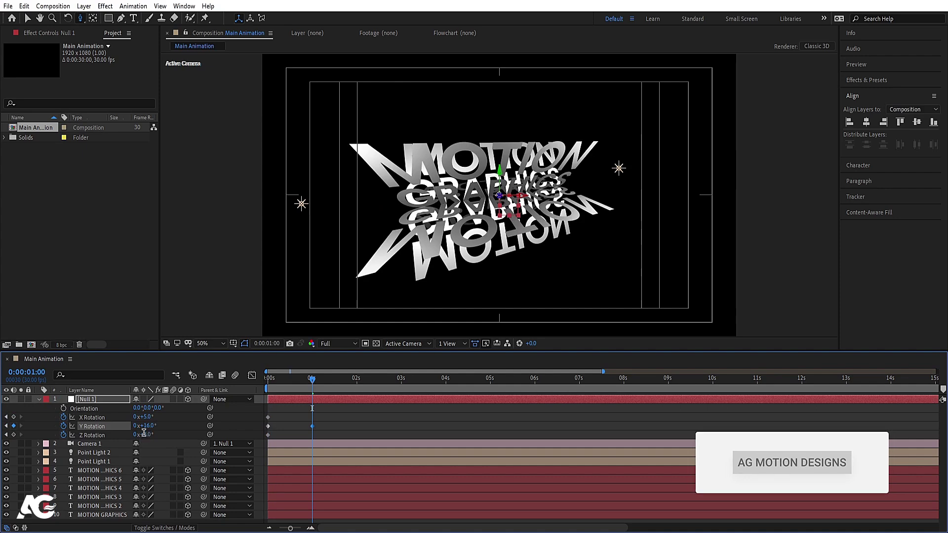
left_click(147, 435)
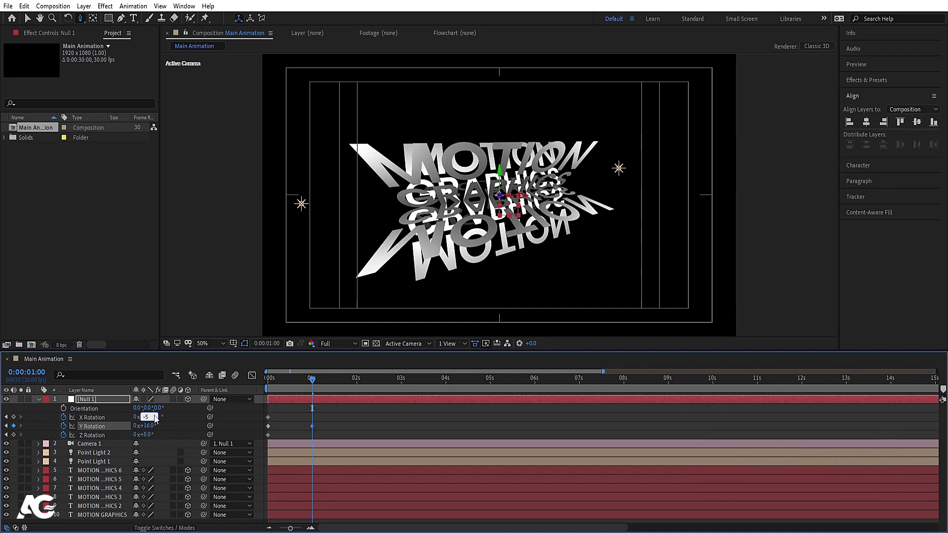
type("-5")
key("Return")
mouse_move(148, 435)
left_mouse_down()
mouse_move(122, 426)
mouse_move(139, 417)
mouse_move(146, 435)
mouse_move(159, 435)
left_mouse_up()
Keyframe the null's X, Y and Z rotations as -14°, -26° and 19° at 0:00:02:00, and as -6°, 26° and 10° at 0:00:02:29
left_click(357, 380)
key("space")
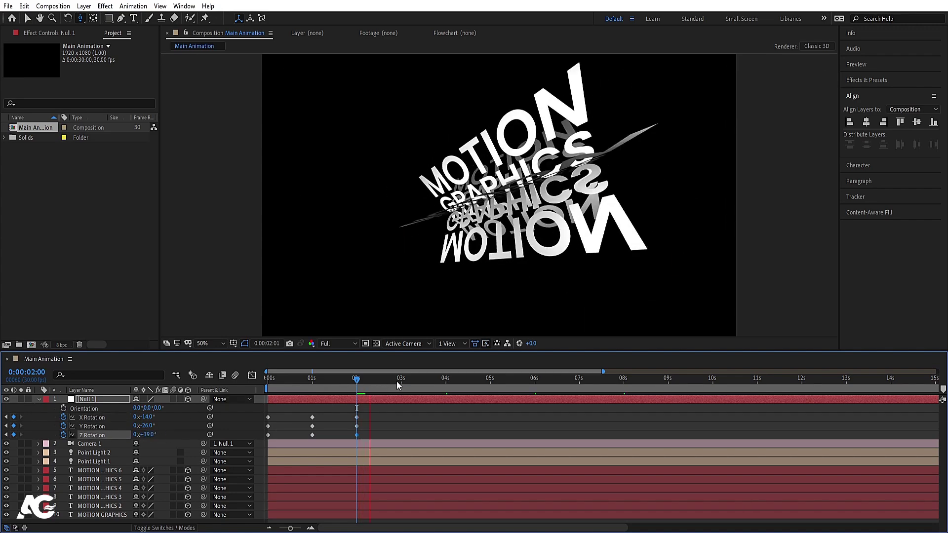
left_click(399, 381)
left_click_drag(143, 426, 171, 422)
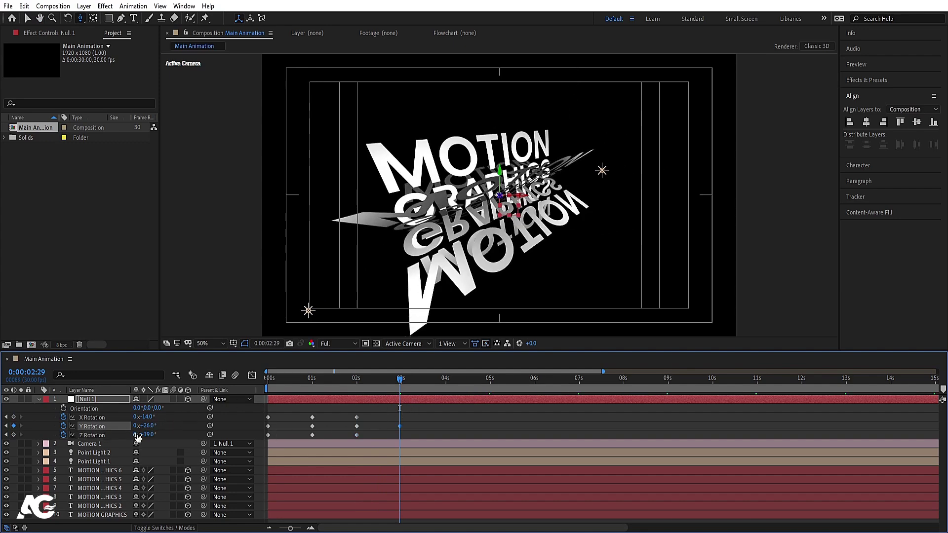
left_click_drag(144, 418, 144, 437)
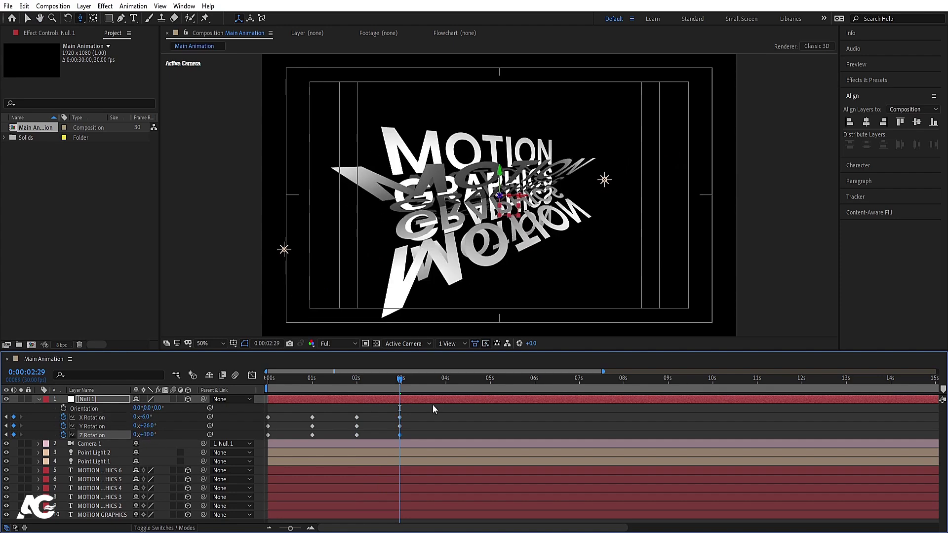
Copy the null's first X, Y and Z rotation keyframes to 0:00:03:29
left_click(445, 381)
left_click_drag(278, 435, 266, 420)
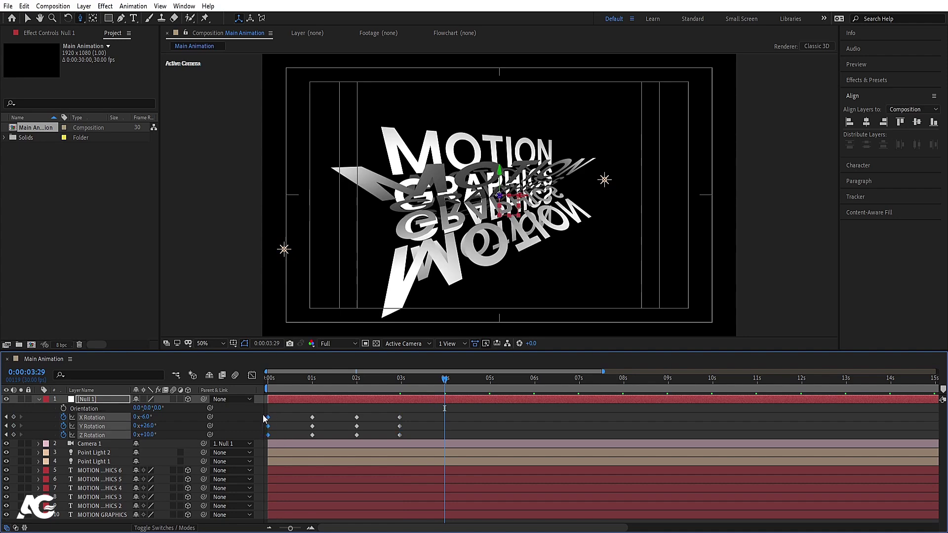
key("ctrl+v")
Apply Easy Ease to all the null's rotation keyframes, steepen their speed curves in the graph editor, and preview the motion
left_click_drag(488, 406, 256, 443)
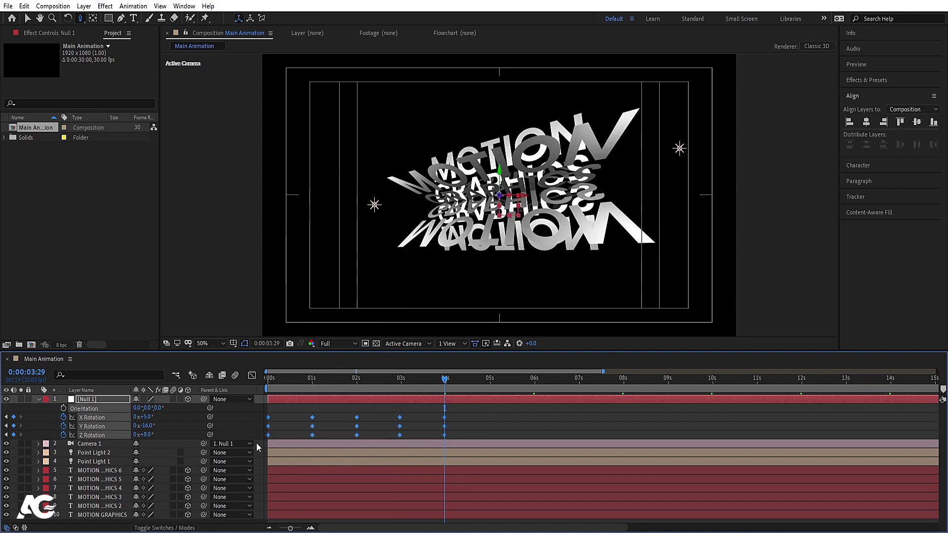
key("F9")
key("shift+F3")
left_click_drag(474, 433, 264, 495)
left_click_drag(442, 458, 414, 455)
left_click_drag(292, 380, 257, 381)
key("space")
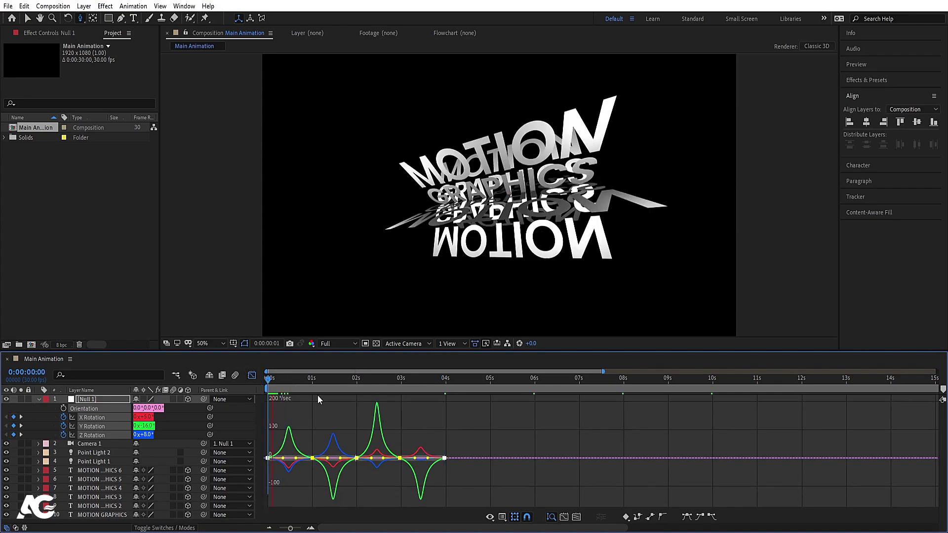
key("space")
left_click(251, 376)
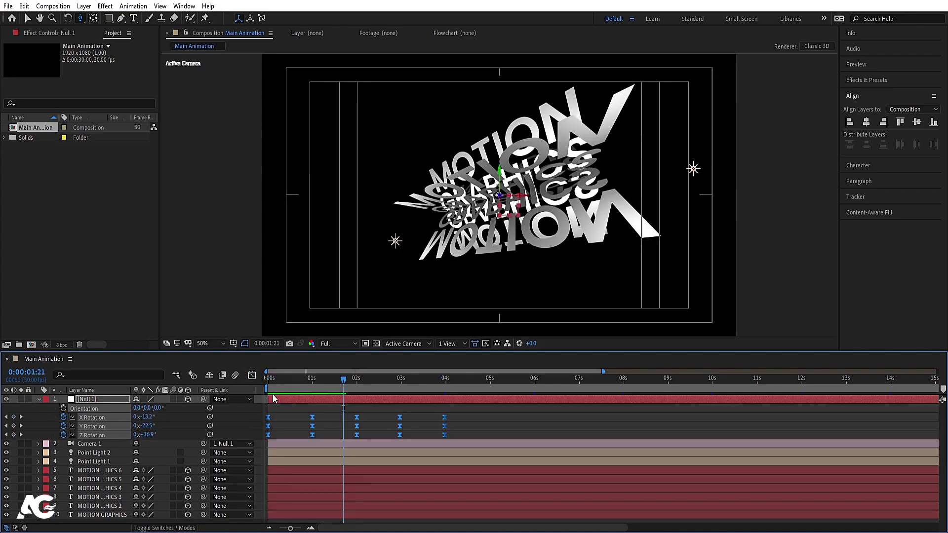
Add a loopOut() expression to the null's Z Rotation
left_click(64, 435, "alt")
type("loop")
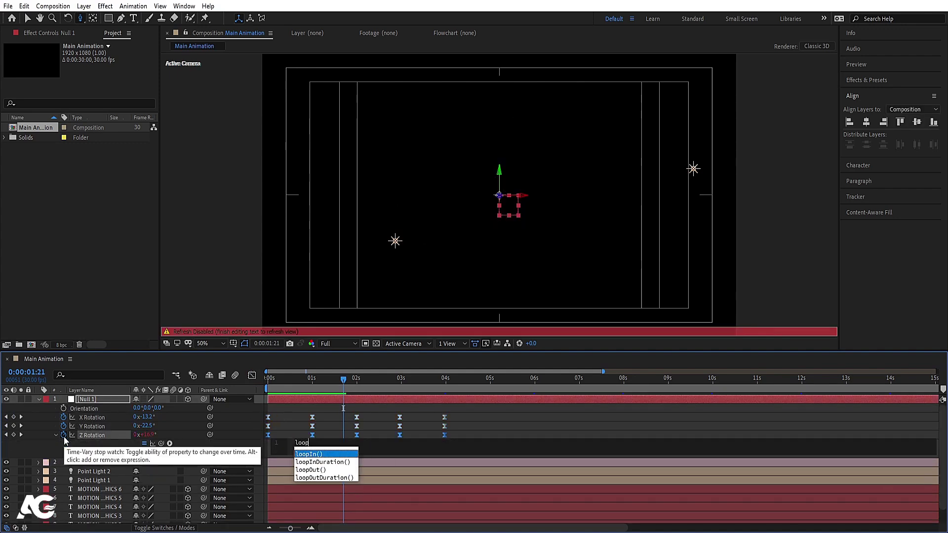
key("Down")
key("Down")
key("Return")
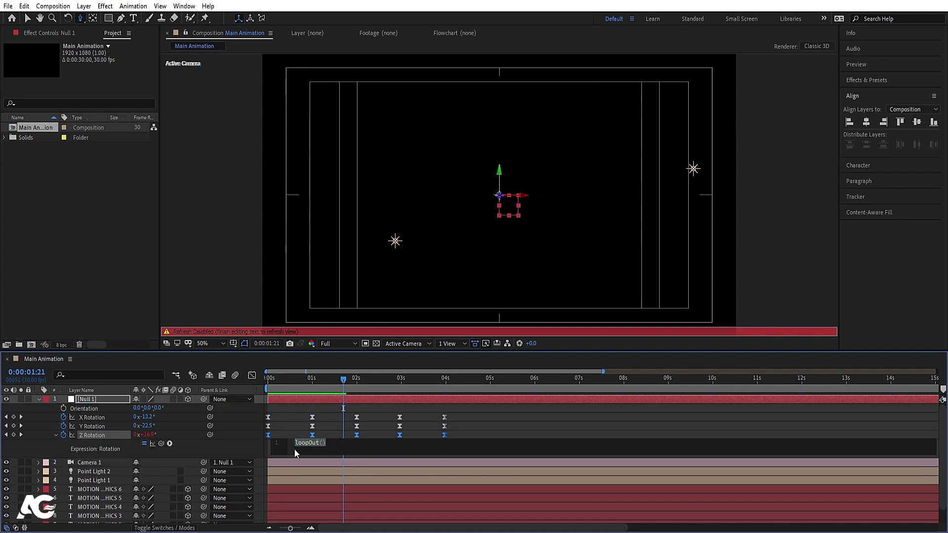
left_click(291, 415)
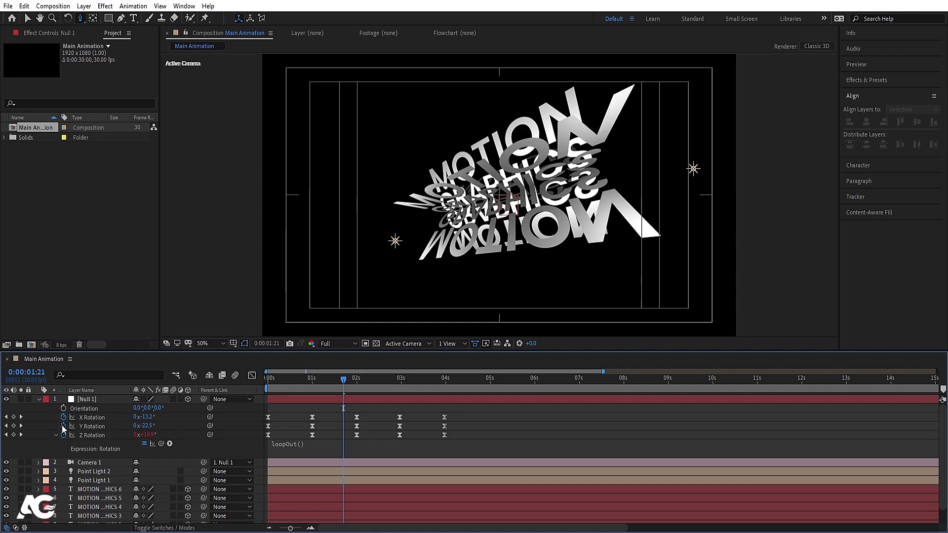
Add loopOut() expressions to the null's Y Rotation and X Rotation
left_click(63, 426, "alt")
type("loopOut()")
left_click(63, 418, "alt")
type("loopOut()")
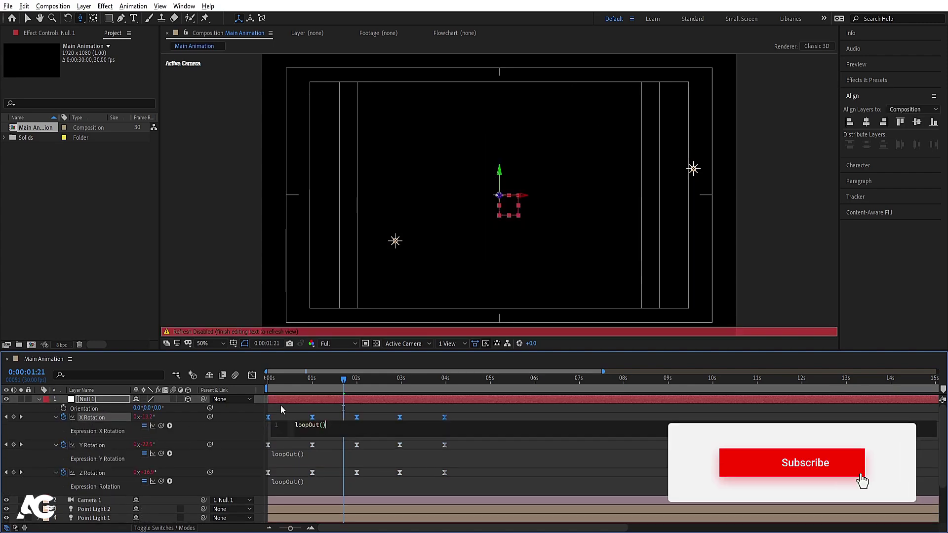
left_click(282, 407)
Stagger the null's keyframes by starting Y Rotation at about frame 14 and X Rotation at frame 25
left_click_drag(278, 382, 223, 383)
key("equal")
key("equal")
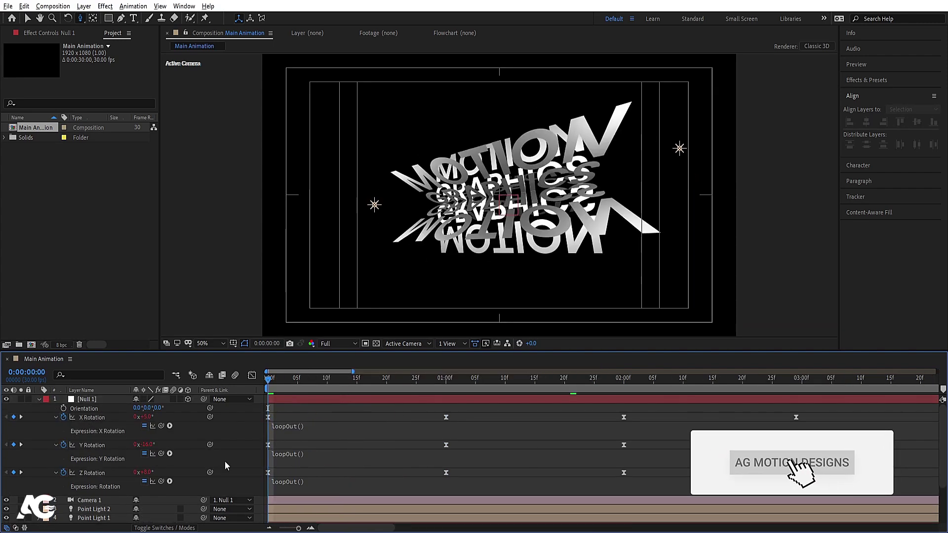
left_click(111, 444)
left_click_drag(270, 446, 352, 445)
left_click(416, 380)
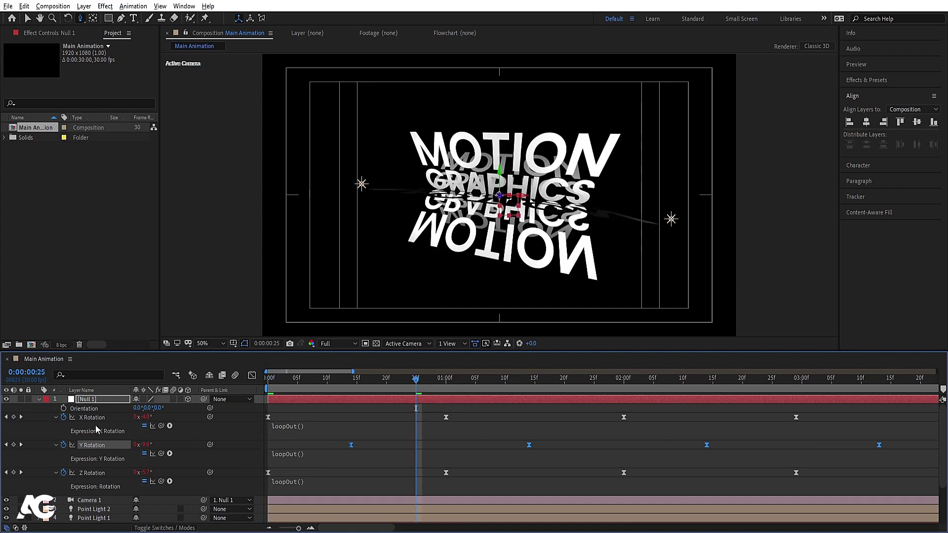
left_click(92, 418)
left_click_drag(301, 418, 419, 421)
Move all the null's rotation keyframes earlier so the X Rotation keyframes start at 0:00:00:00, preview, and collapse the layer
key("minus")
key("minus")
key("minus")
left_click_drag(488, 419, 190, 486)
key("equal")
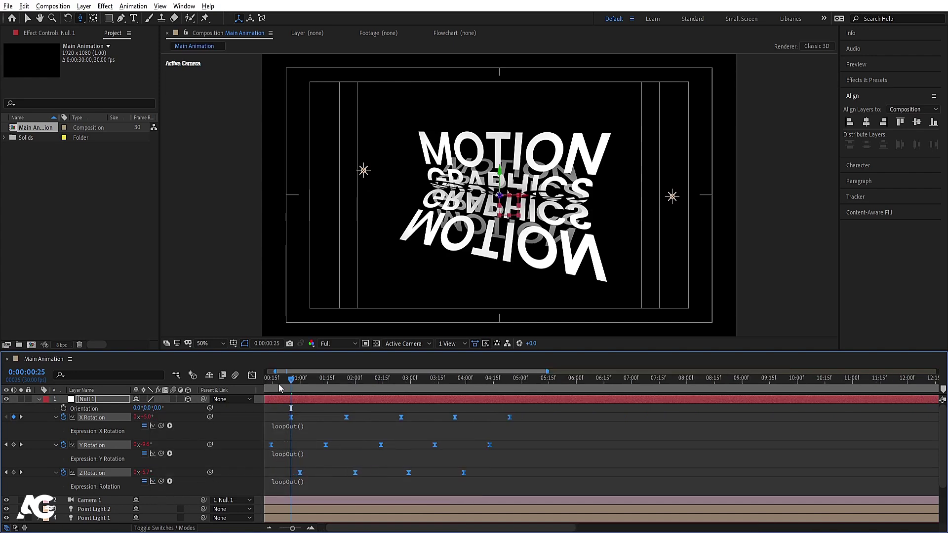
key("Home")
left_click_drag(312, 421, 267, 428)
key("space")
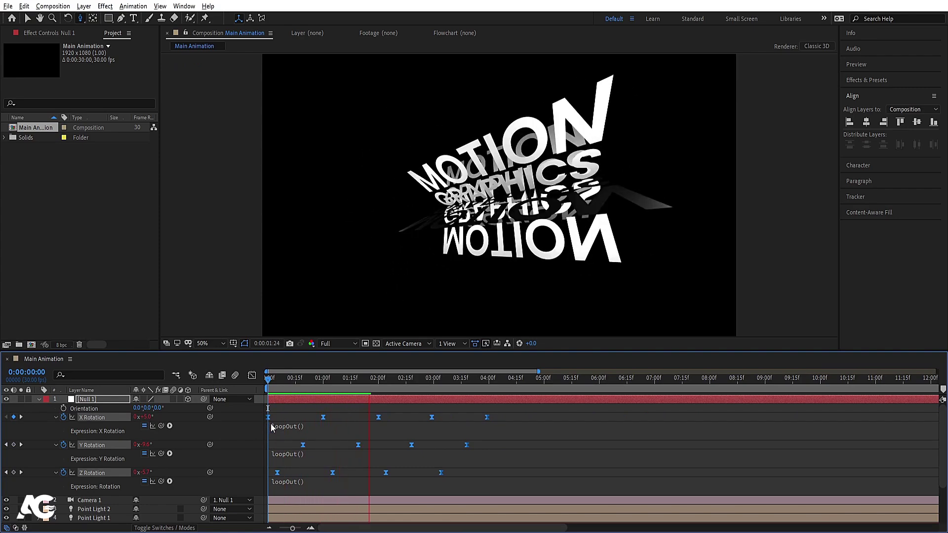
key("space")
left_click(349, 409)
key("u")
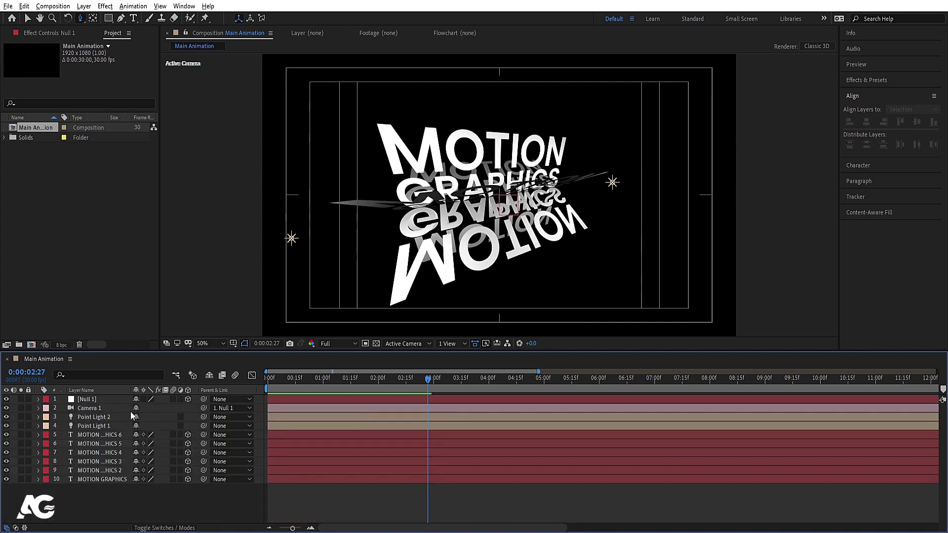
Turn on Depth of Field for Camera 1 and preview the blur
left_click(88, 408)
key("a")
key("a")
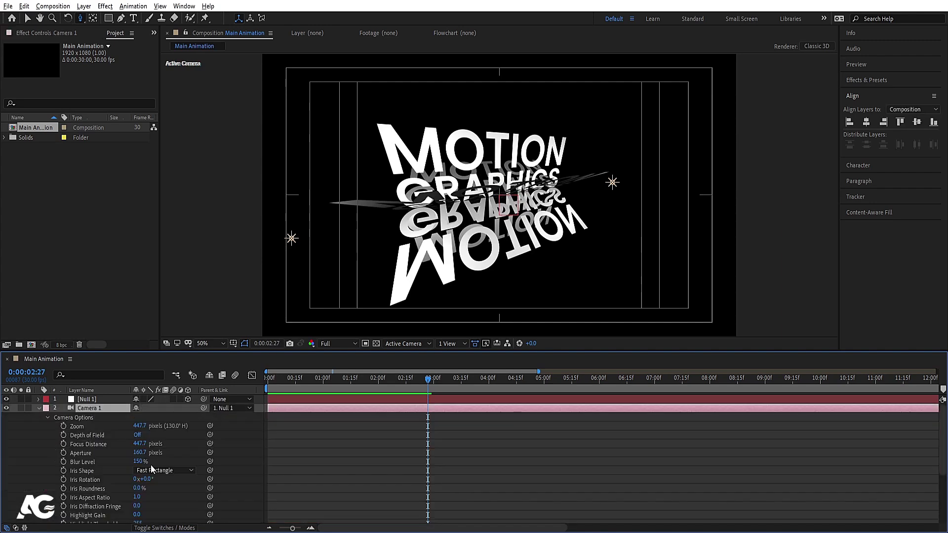
left_click(139, 434)
key("space")
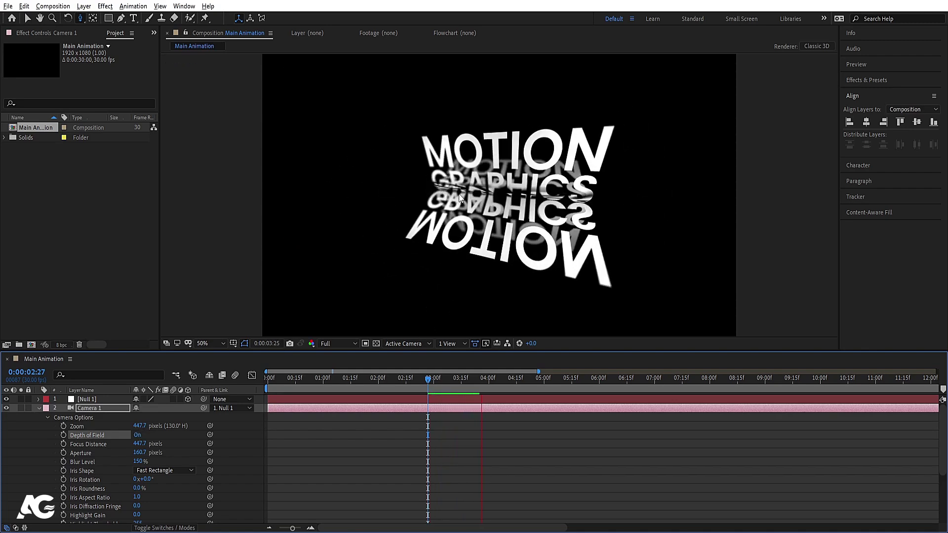
Set Camera 1's Focus Distance to 400 pixels and preview from the start of the composition
left_click_drag(287, 378, 214, 381)
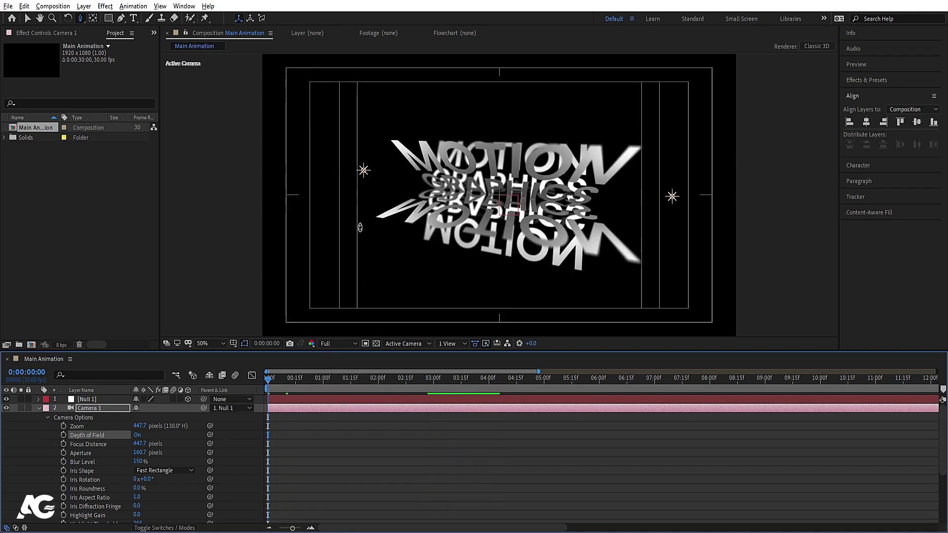
left_click_drag(139, 443, 496, 453)
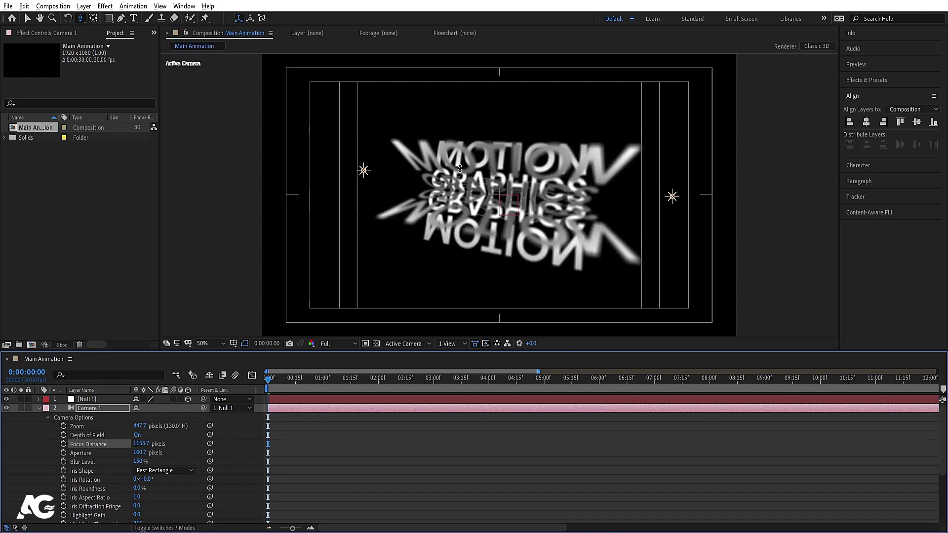
left_click_drag(29, 454, 176, 462)
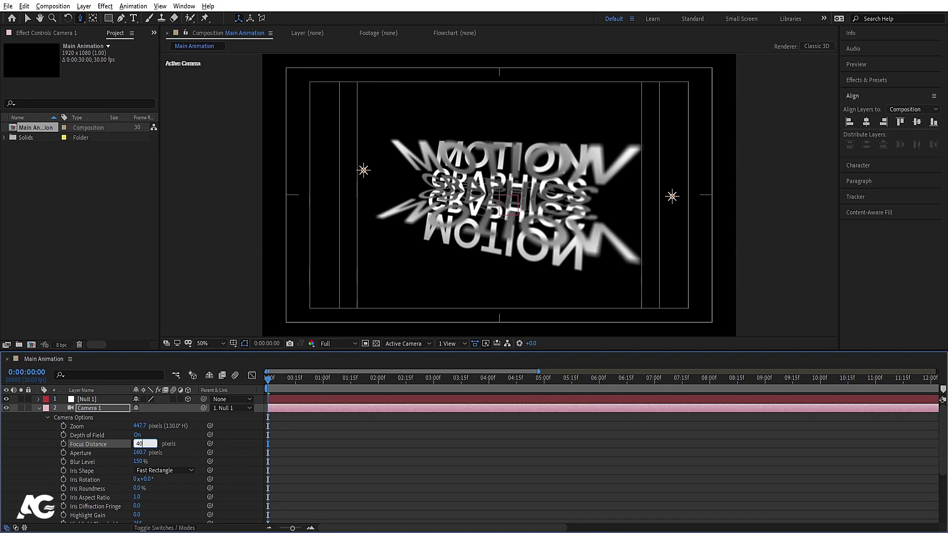
key("space")
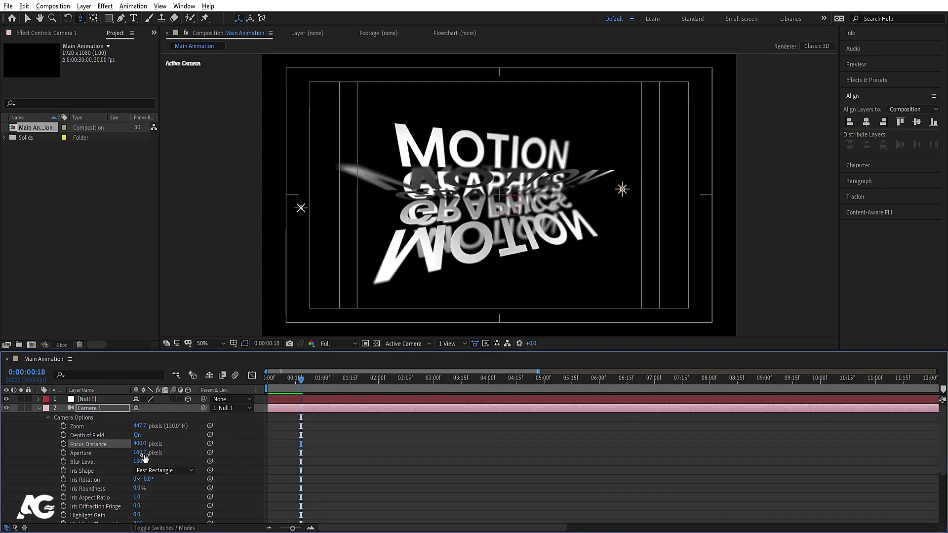
Set Camera 1's Aperture to 200 pixels and its Blur Level to 200%, and preview the animation
key("Return")
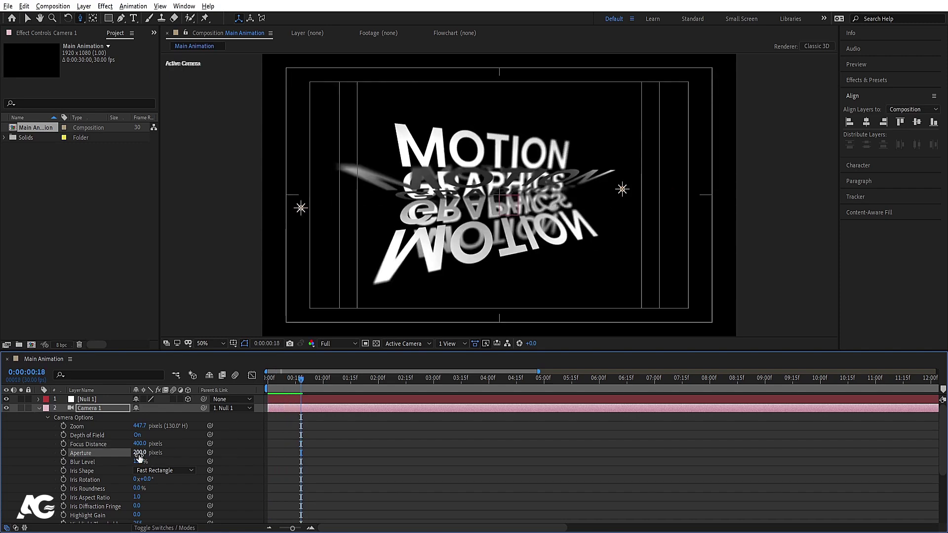
left_click(140, 462)
type("200")
key("Return")
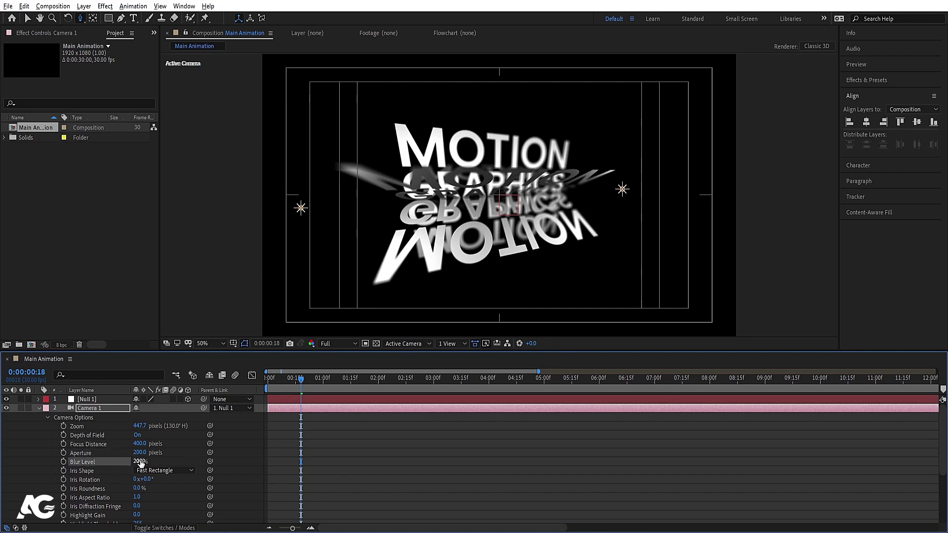
key("space")
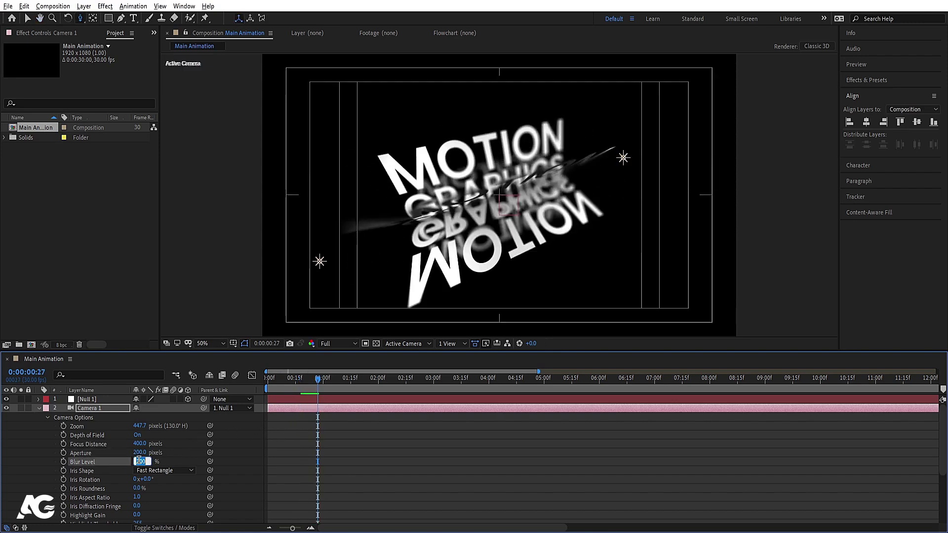
Set Camera 1's Blur Level to 140% and preview the animation
type("140")
key("Return")
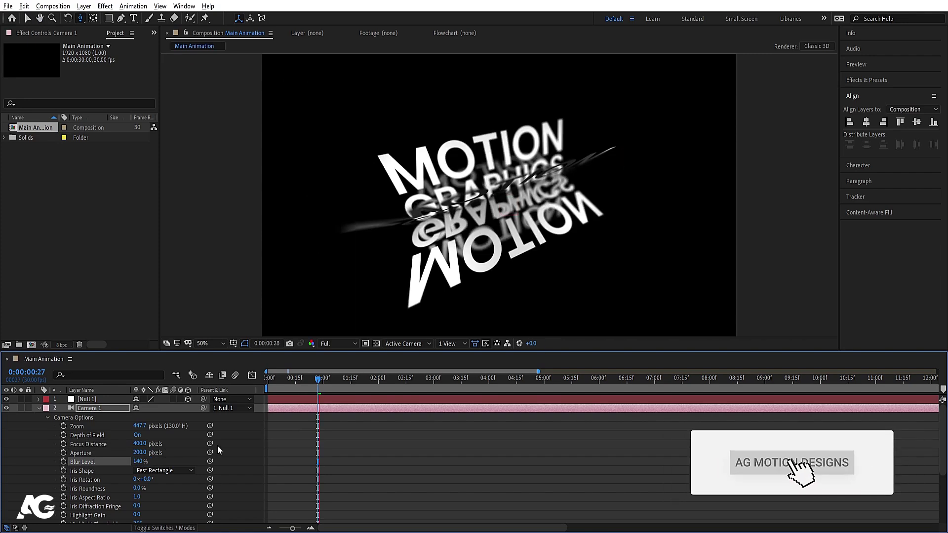
key("space")
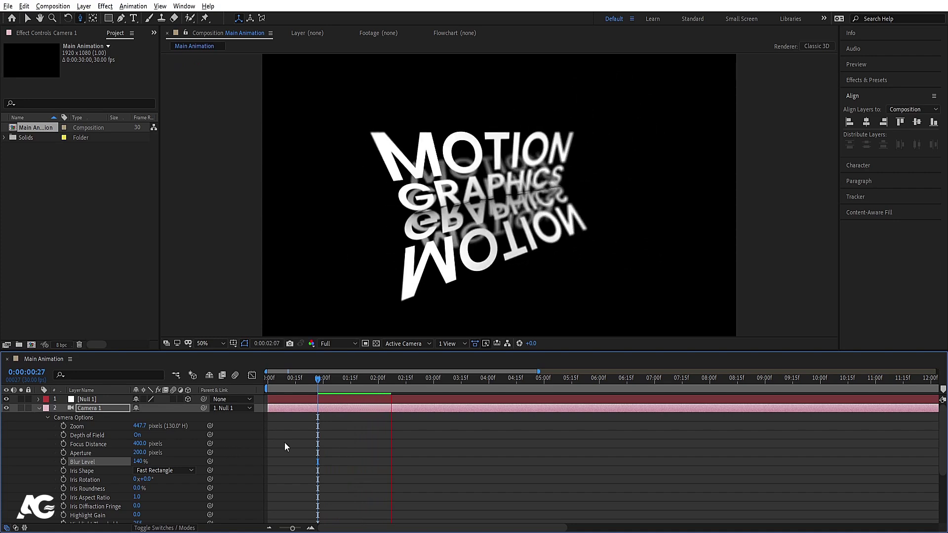
key("space")
Collapse the properties of all layers and add an ambient light to the composition
key("ctrl+a")
key("u")
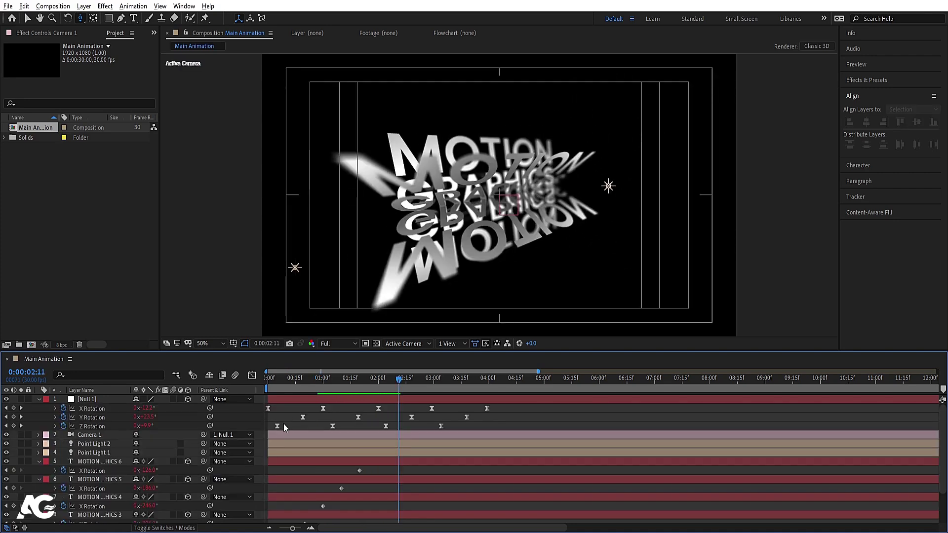
key("u")
right_click(161, 490)
mouse_move(198, 381)
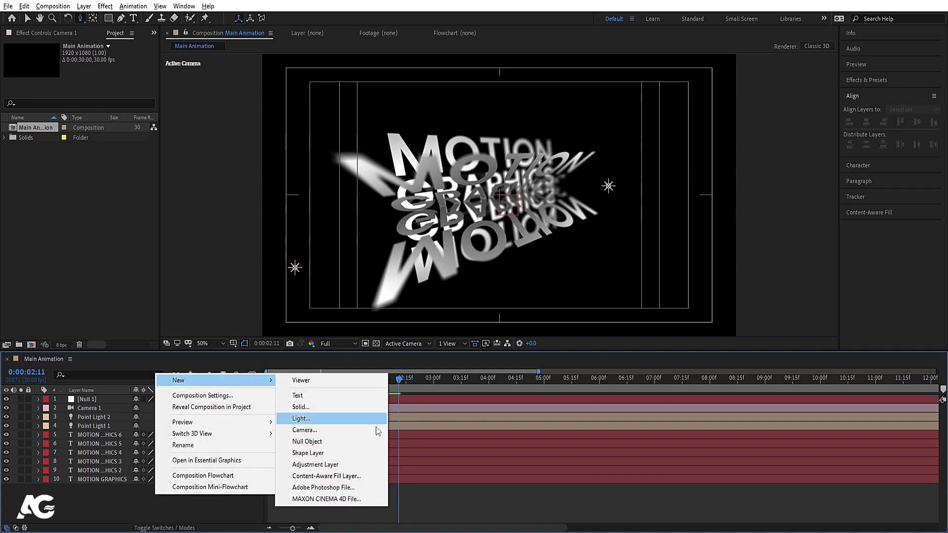
left_click(332, 419)
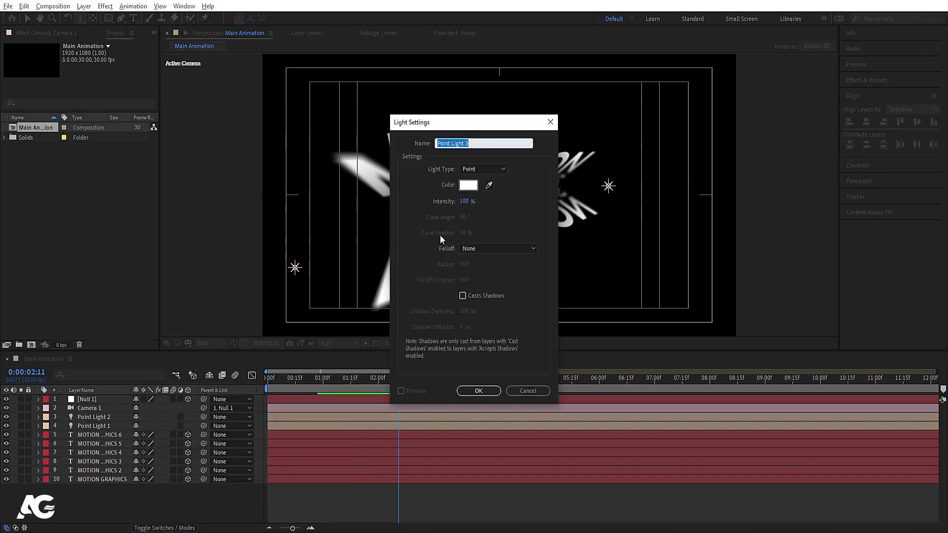
left_click(474, 171)
left_click(480, 216)
left_click(477, 391)
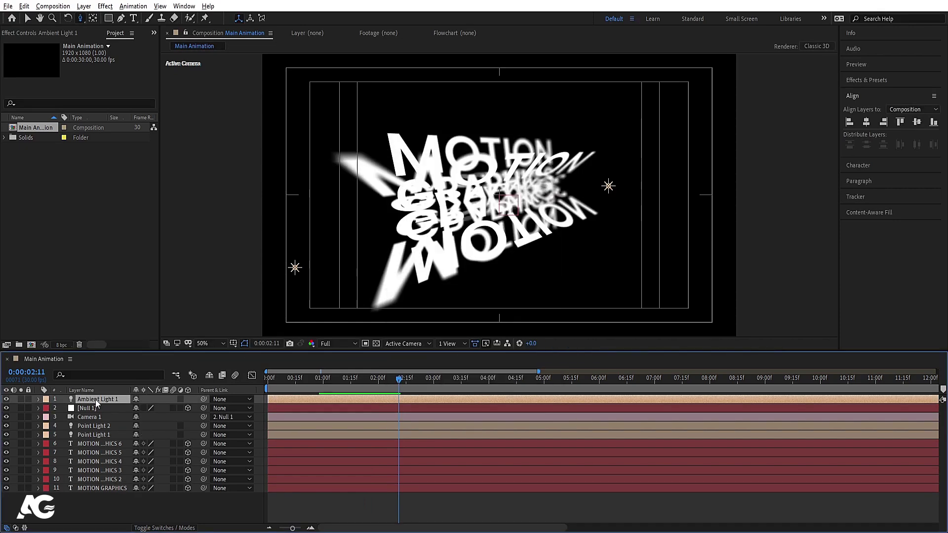
Set Ambient Light 1's Intensity to 20% and preview the animation
double_click(97, 403)
left_click(468, 201)
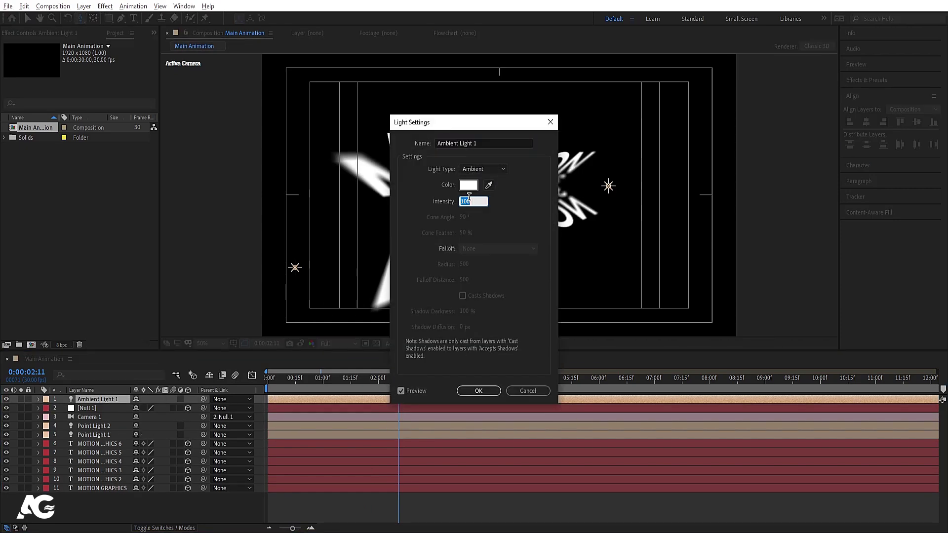
key("Return")
key("space")
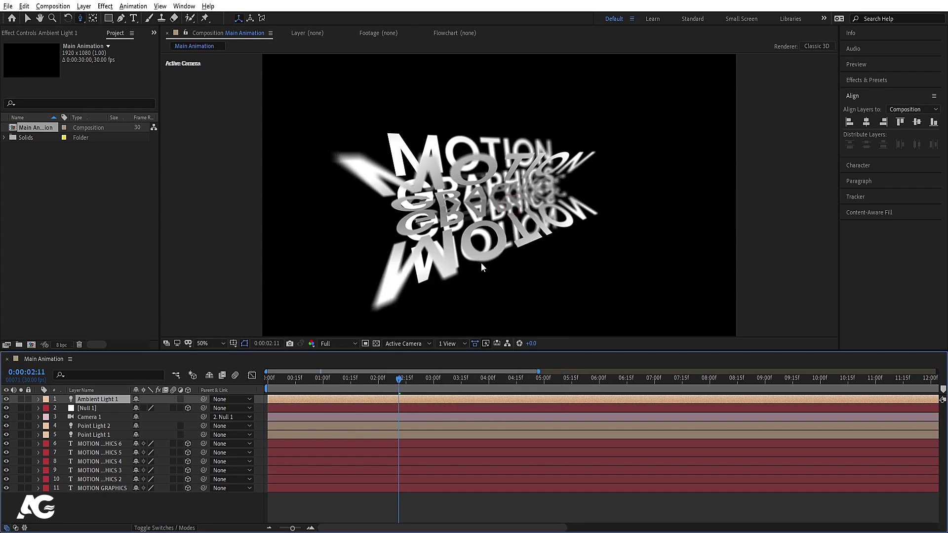
Lower Ambient Light 1's Intensity to 0% and change its Color to red (FF0000)
left_click(38, 400)
left_click(46, 408)
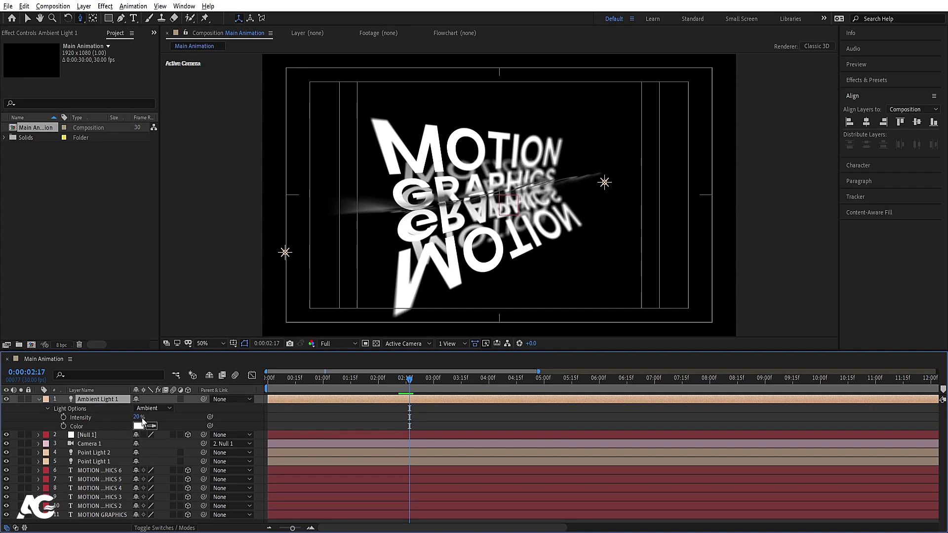
left_click_drag(140, 418, 161, 419)
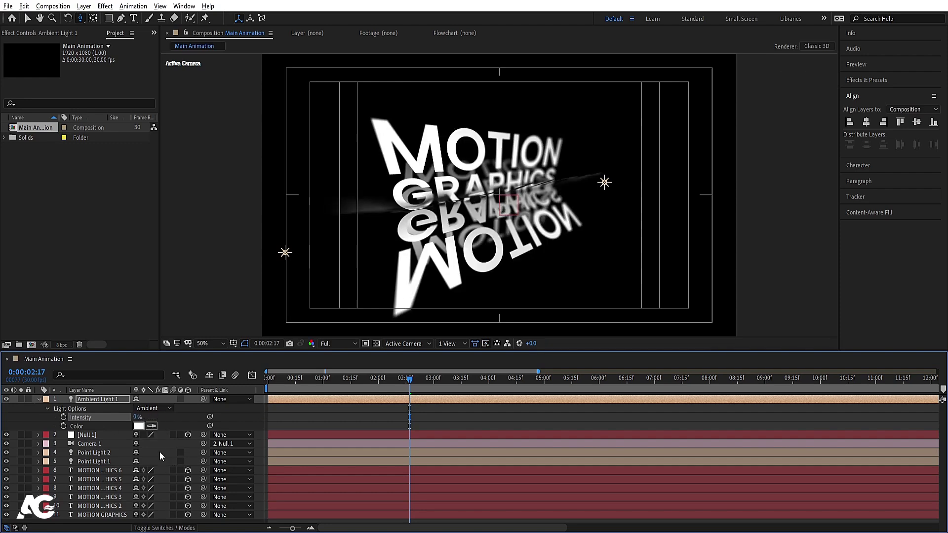
left_click(140, 426)
left_click(165, 157)
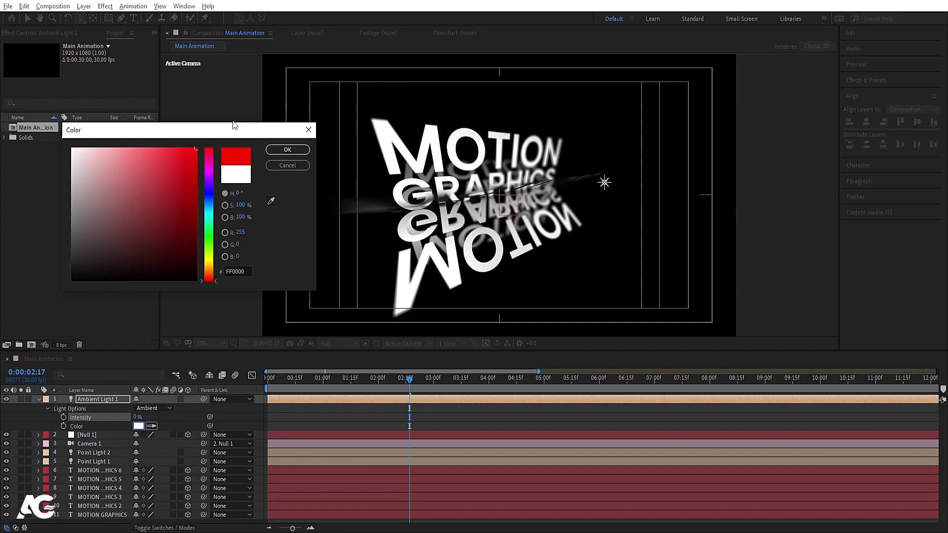
left_click(288, 149)
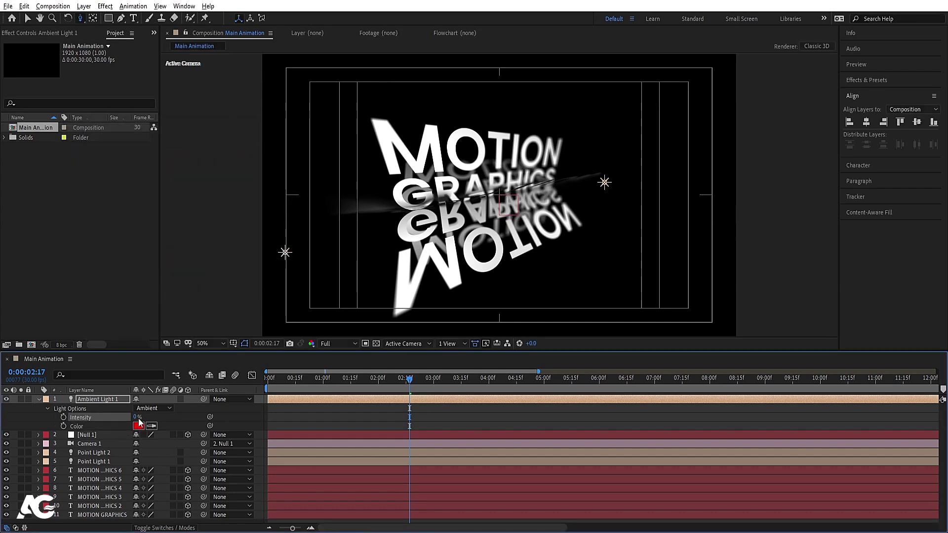
Raise Ambient Light 1's Intensity to 14% and preview the animation
left_click(139, 418)
left_click_drag(140, 418, 142, 419)
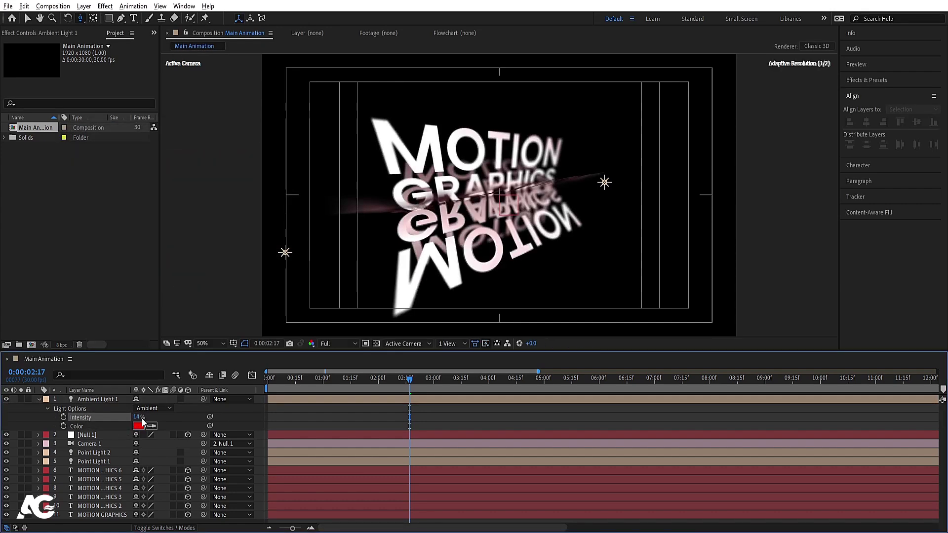
key("space")
key("space")
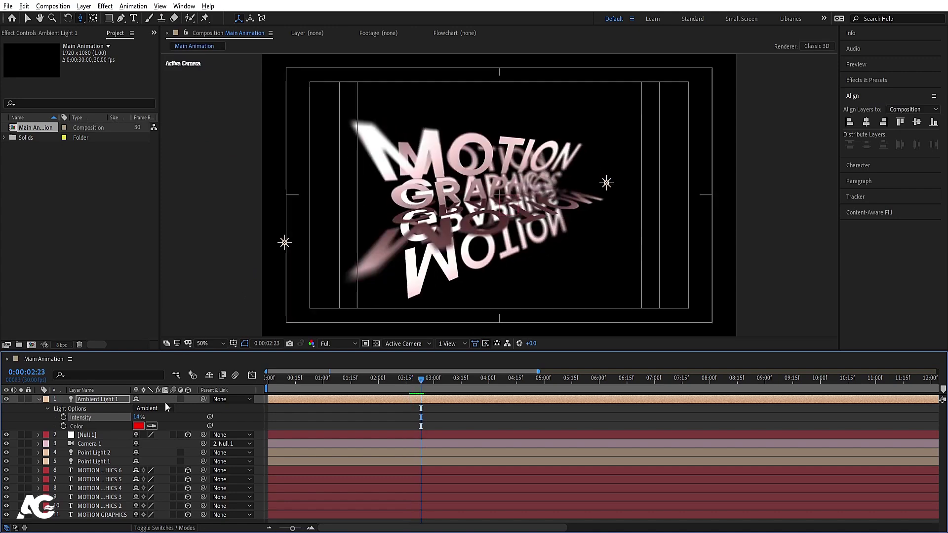
Set Ambient Light 1's Color to white (FFFFFF), preview the animation, and collapse the layer properties
left_click(139, 426)
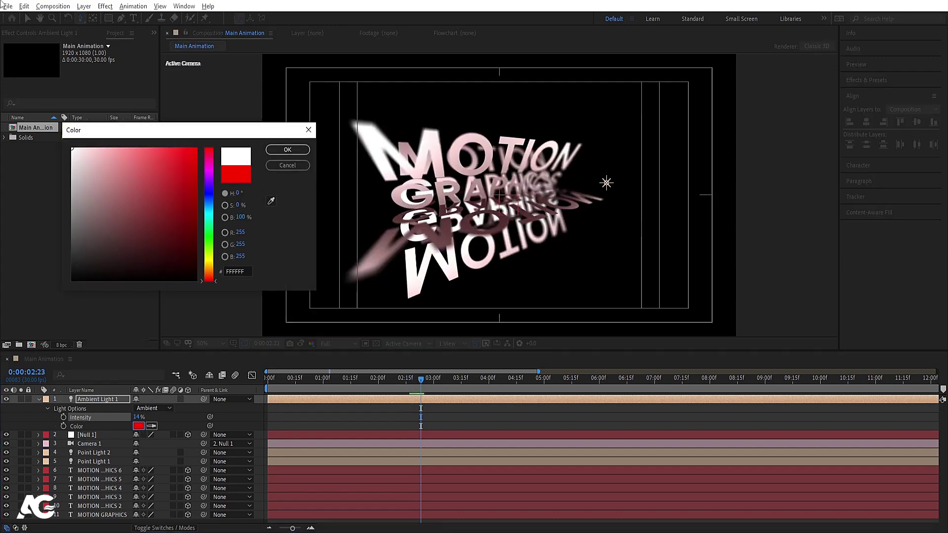
left_click(287, 149)
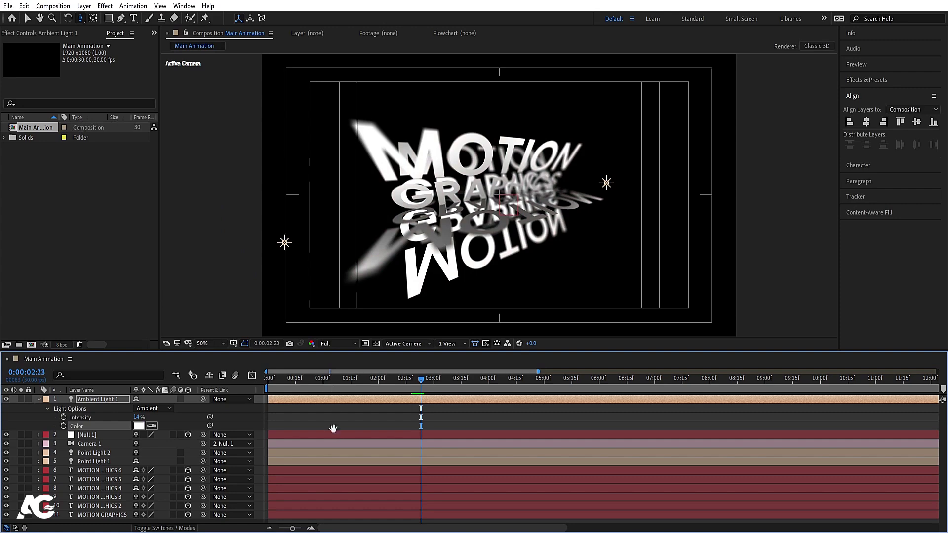
key("space")
left_click(305, 419)
key("u")
key("u")
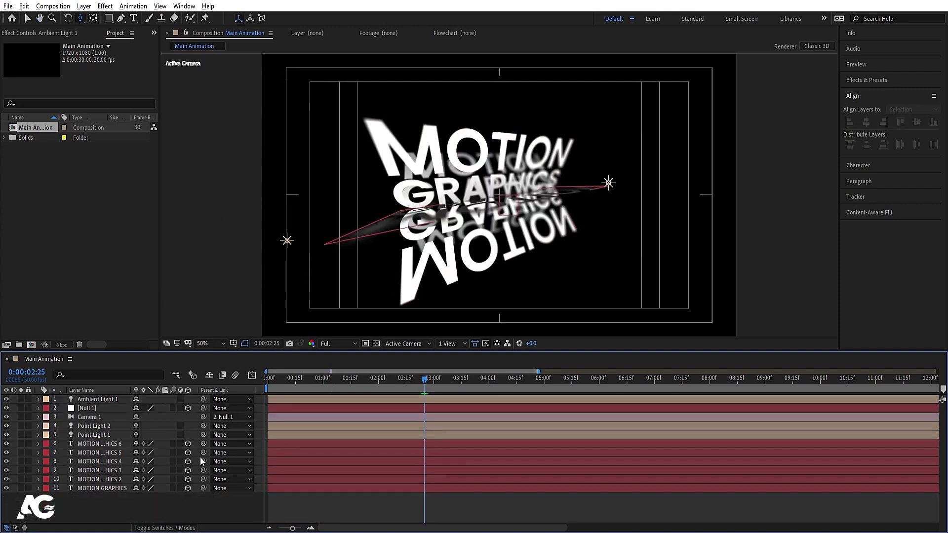
Change the fill color of the text layers MOTION GRAPHICS, 3 and 5 to red (FF0000) and preview the animation
left_click(93, 487)
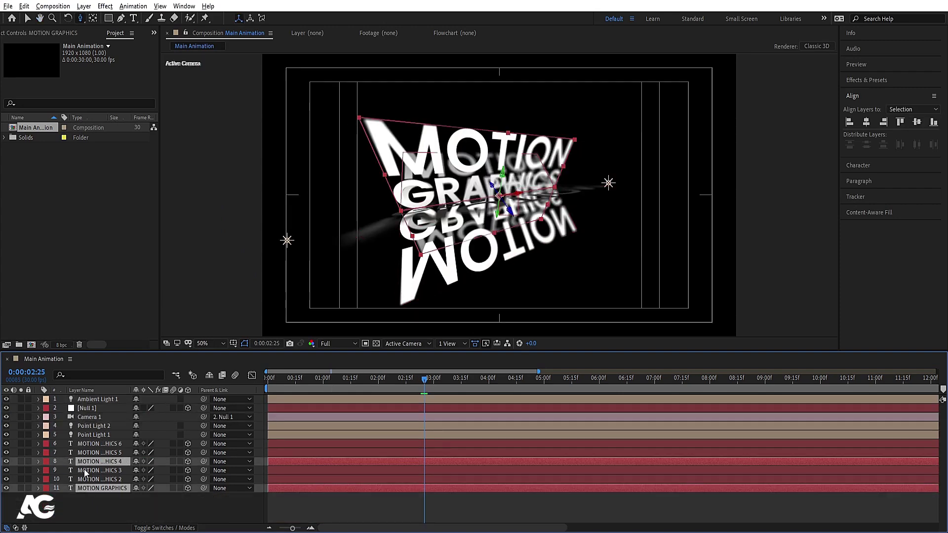
left_click(88, 471, "ctrl")
left_click(90, 452, "ctrl")
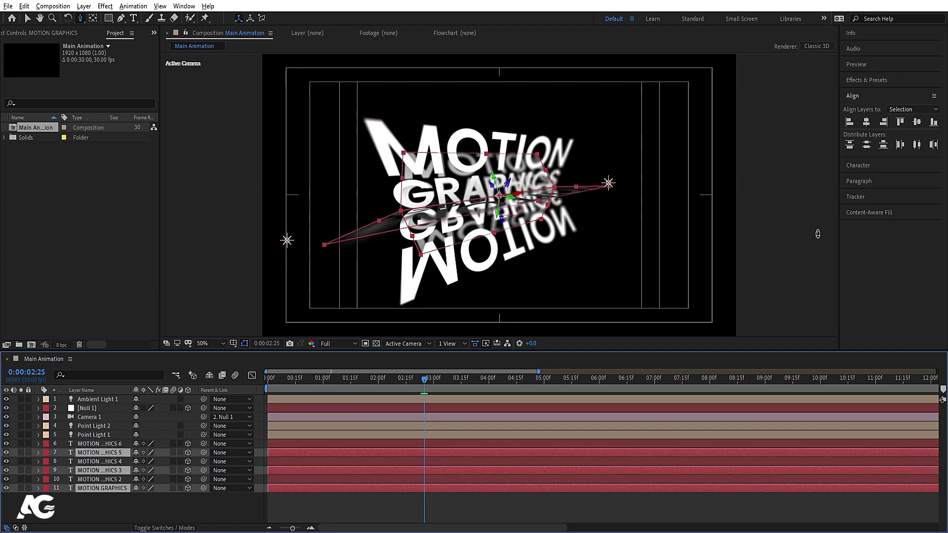
left_click(865, 165)
left_click(924, 132)
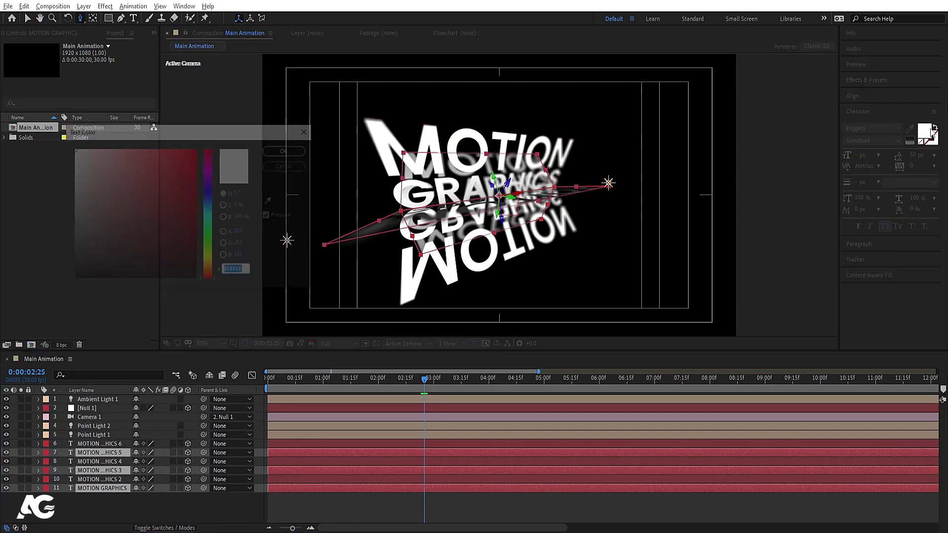
left_click(286, 149)
key("Page_Down")
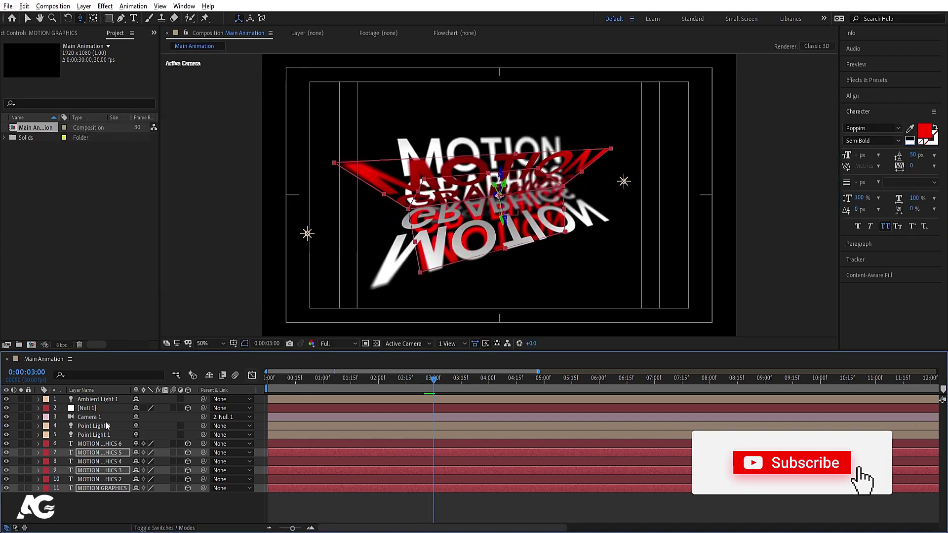
Change the fill color of the text layers MOTION GRAPHICS 2, 4 and 6 to bright green and preview the animation
left_click(99, 479)
left_click(99, 462, "ctrl")
left_click(96, 444, "ctrl")
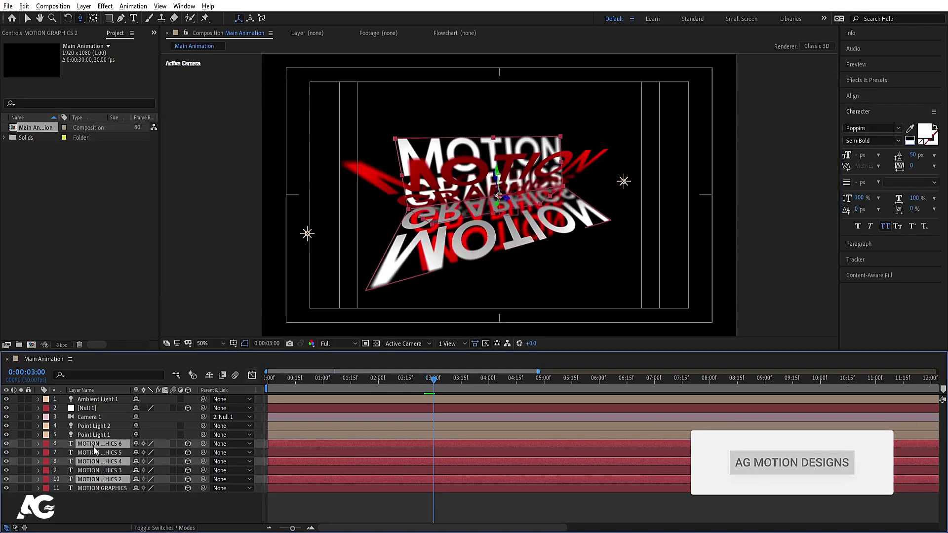
left_click(924, 131)
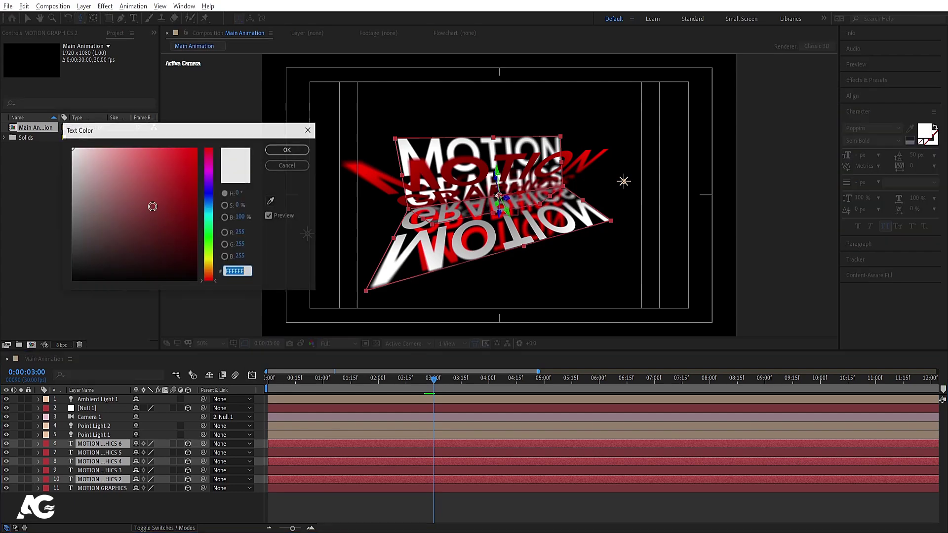
left_click(209, 236)
left_click_drag(194, 151, 212, 116)
left_click(282, 150)
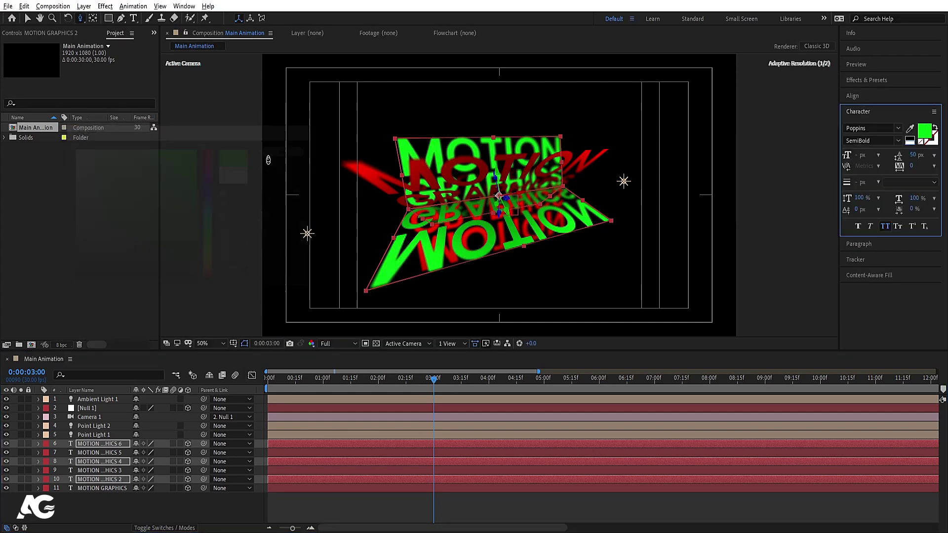
key("space")
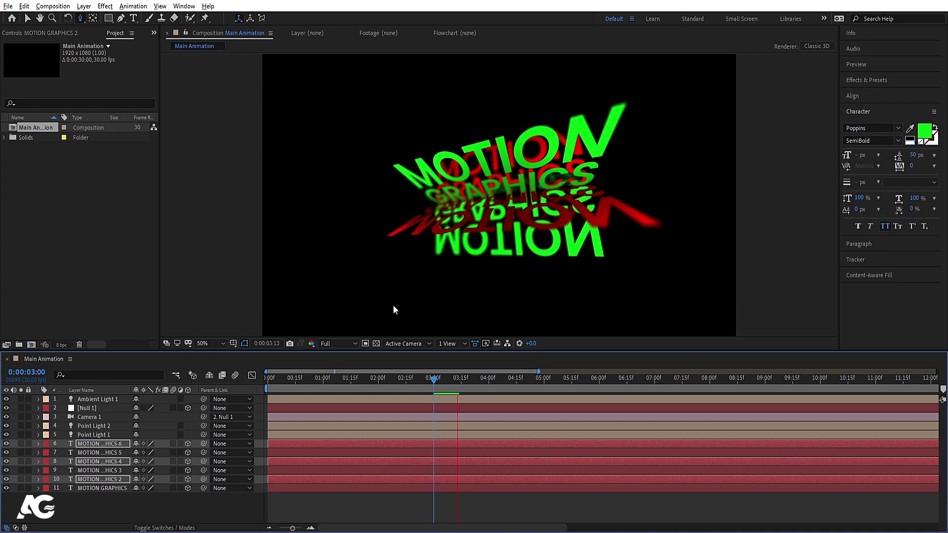
key("space")
Change the fill color of the text layers MOTION GRAPHICS, 3 and 5 to blue (0078FF) and preview the animation
left_click(90, 488)
left_click(85, 470, "ctrl")
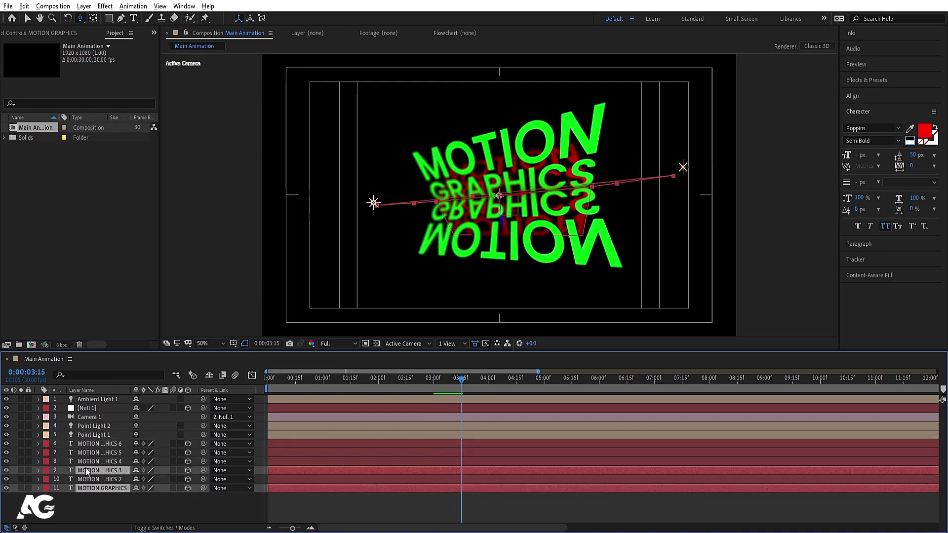
left_click(89, 452, "ctrl")
left_click(922, 131)
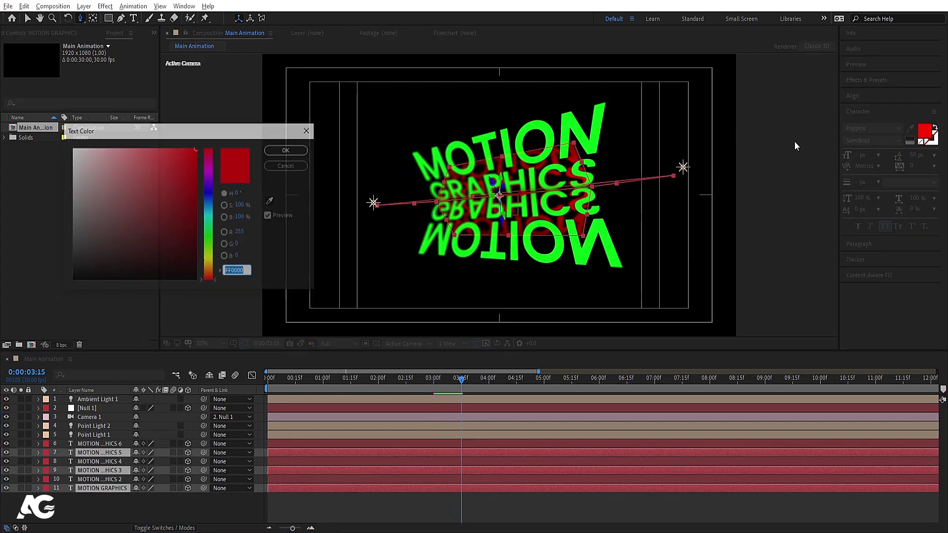
left_click(208, 203)
left_click(194, 151)
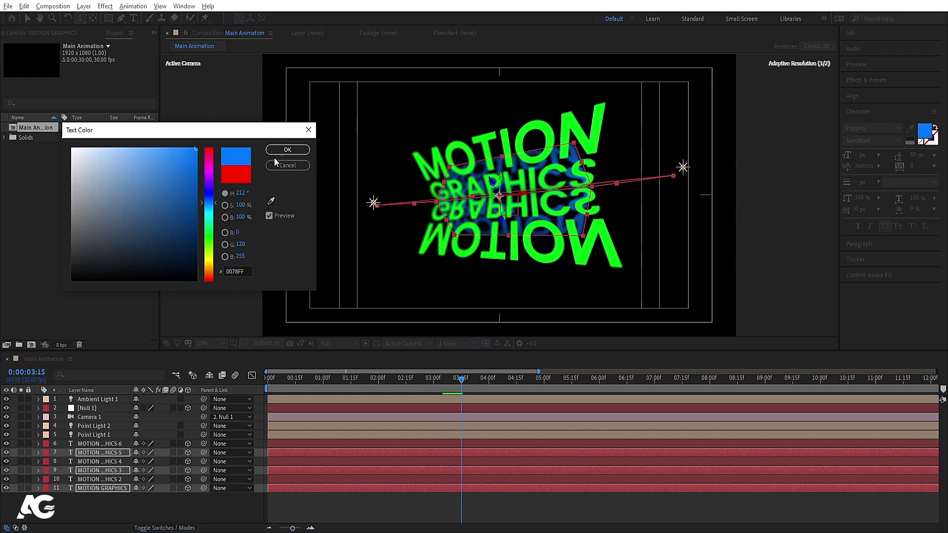
left_click(287, 149)
key("space")
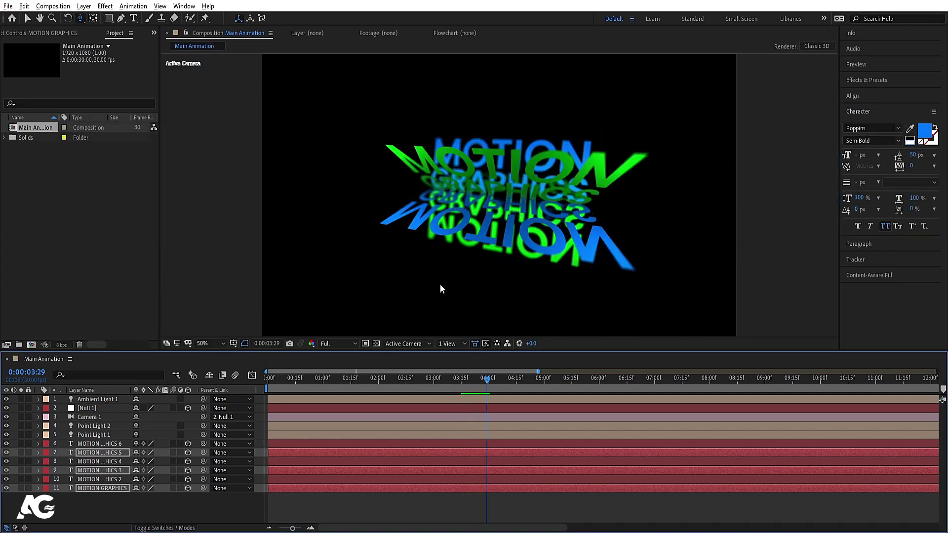
key("space")
Set the fill of all six text layers to white and preview the animation, also from the start of the composition
left_click(105, 444)
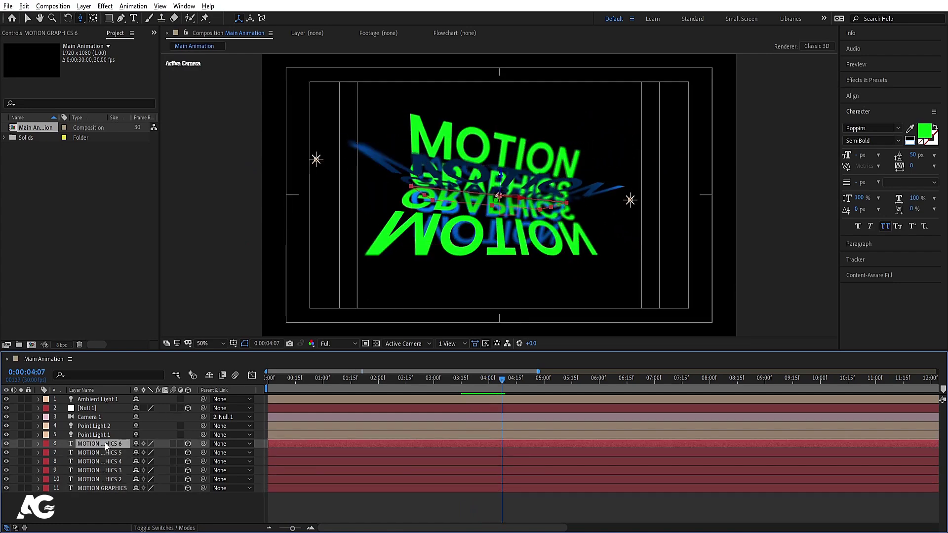
left_click(102, 488, "shift")
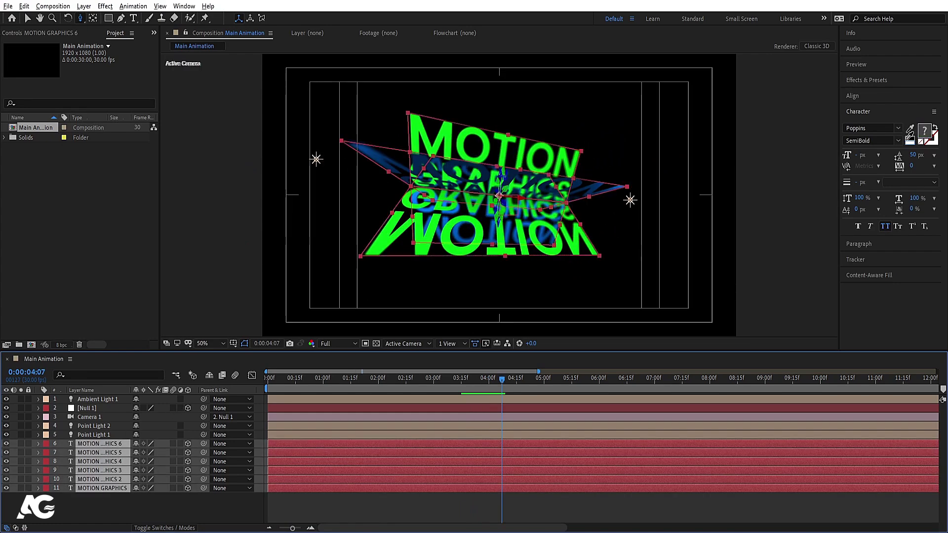
left_click(909, 139)
key("space")
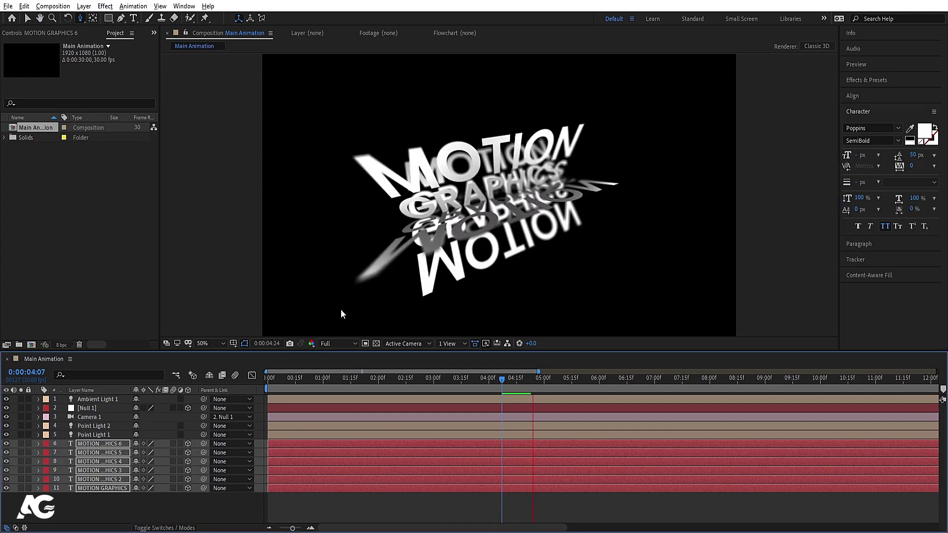
key("space")
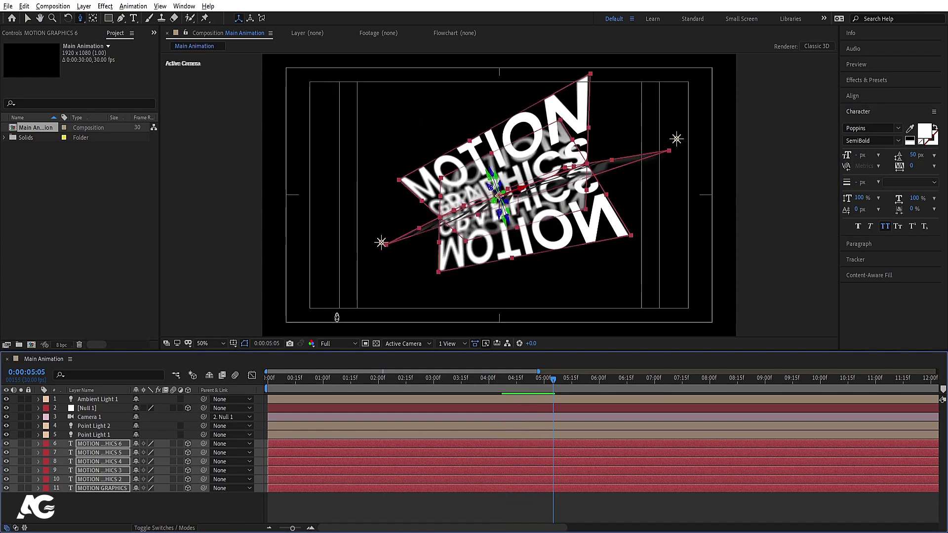
key("space")
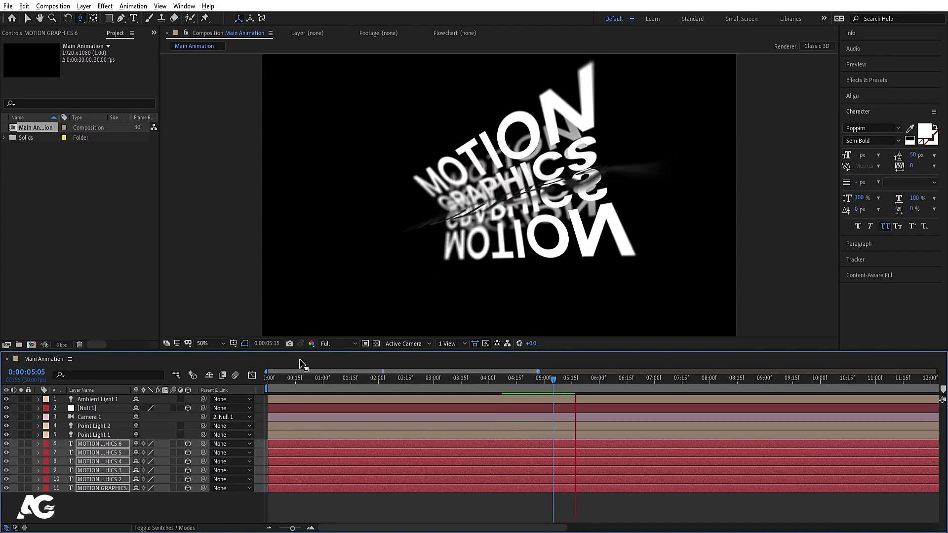
key("space")
key("Home")
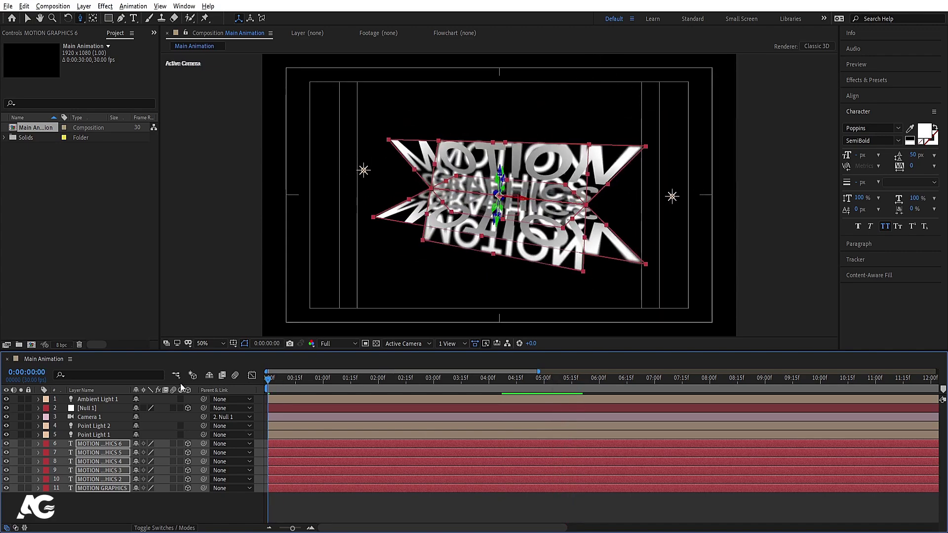
key("space")
key("space")
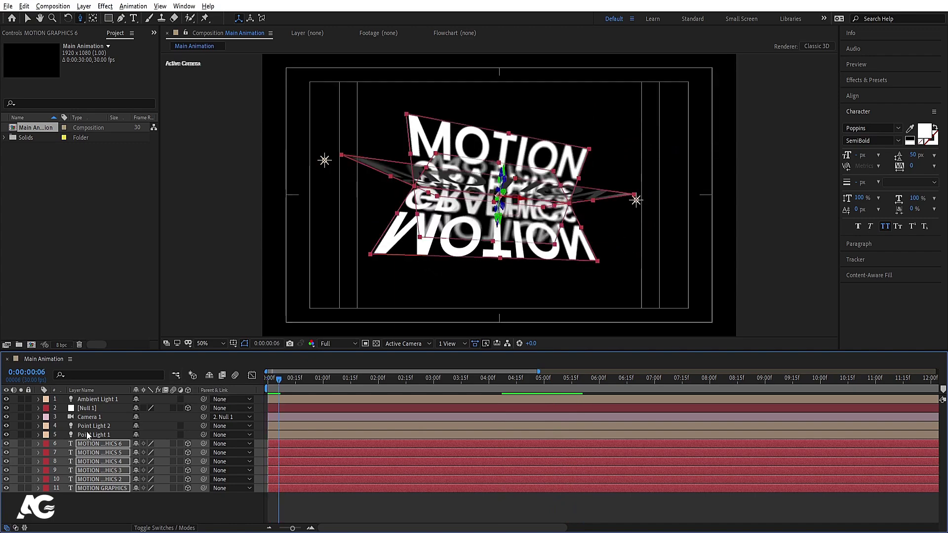
Try a Scale of 82% on Null 1, set it to 91%, and preview the animation
left_click(85, 411)
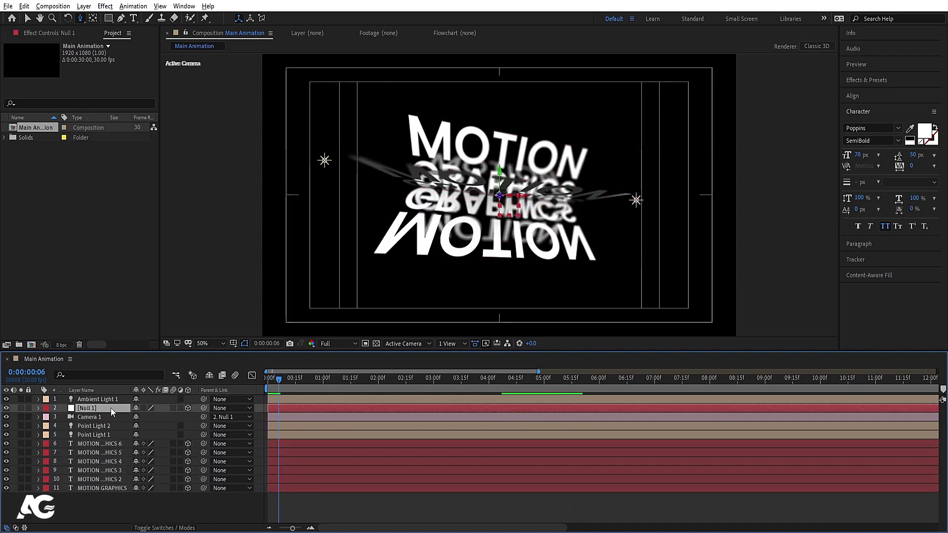
key("s")
left_click_drag(147, 417, 137, 417)
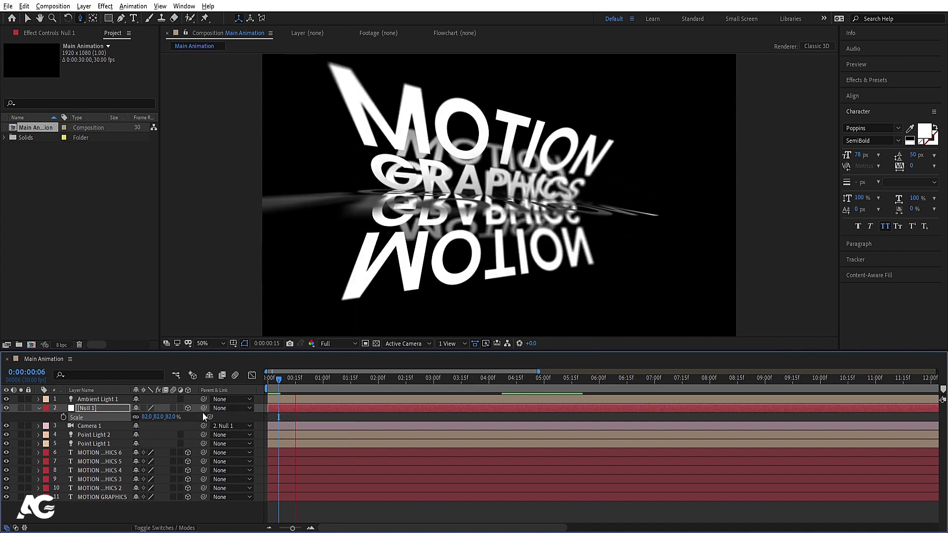
key("space")
left_click_drag(146, 416, 153, 419)
key("space")
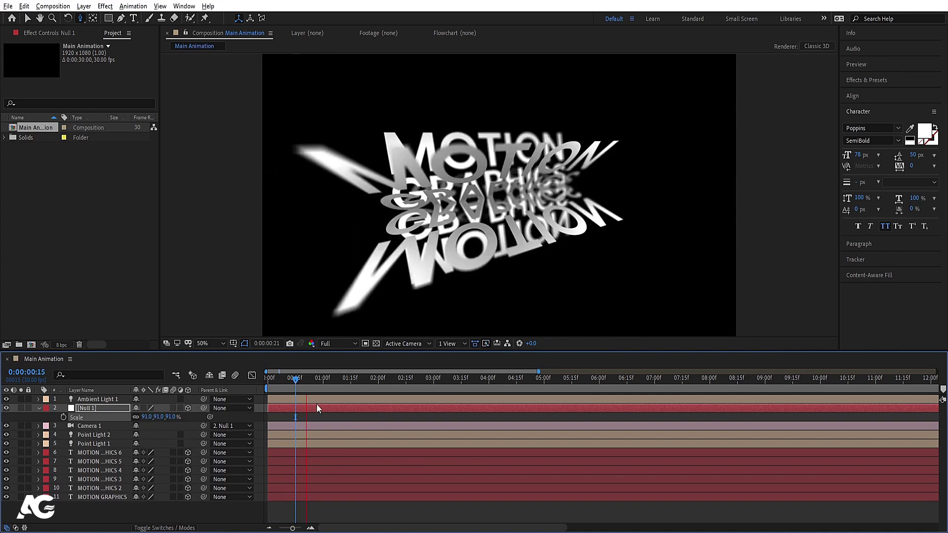